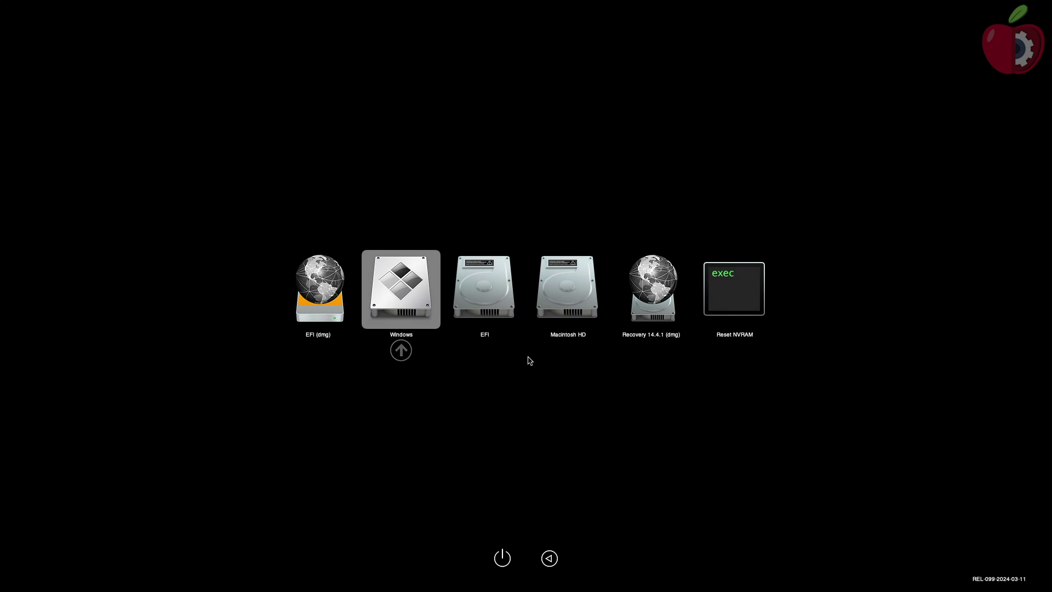
- Boot the Macintosh HD volume from the boot picker
key("Right")
key("Right")
key("Return")
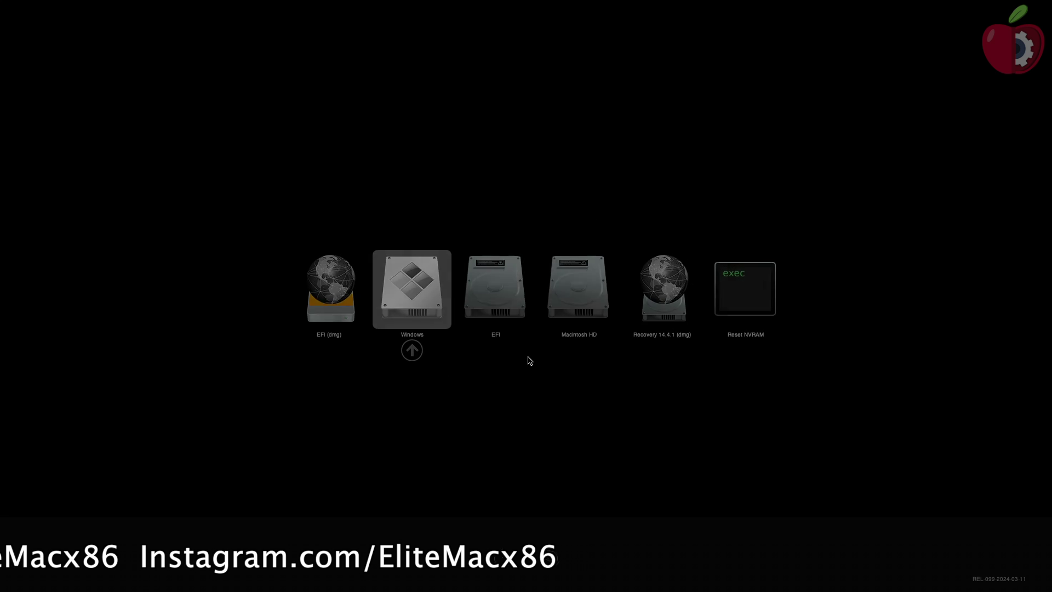
- Boot the Windows entry from the boot picker
key("Return")
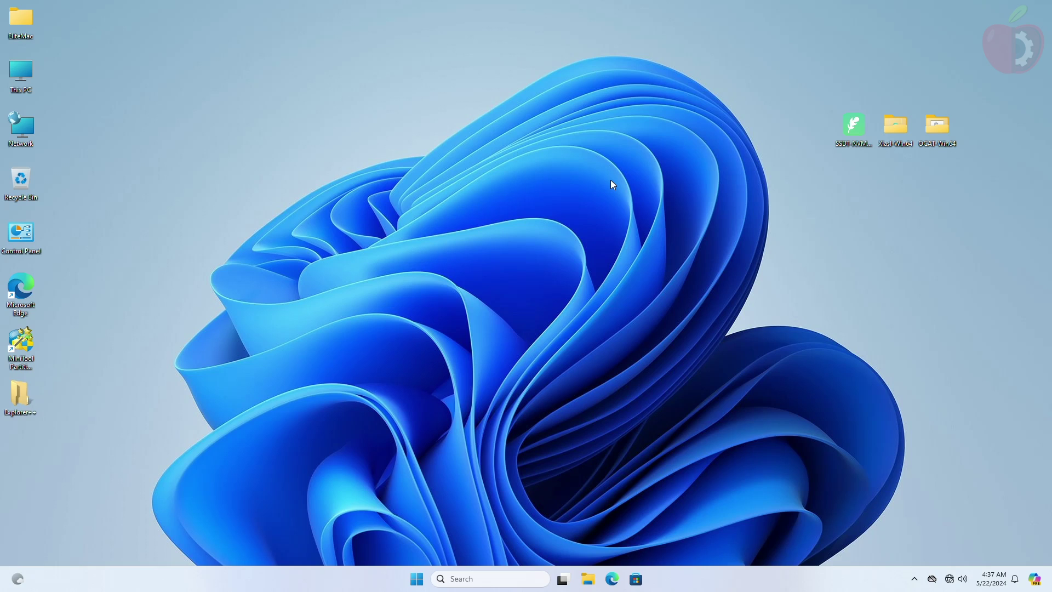
left_click(850, 127)
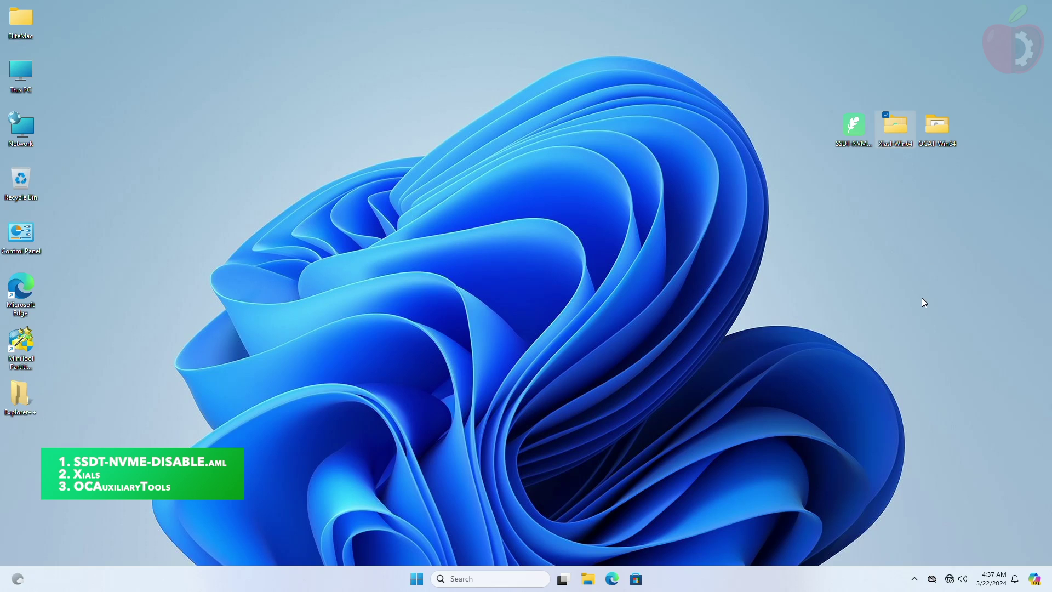
left_click(937, 128)
left_click(835, 264)
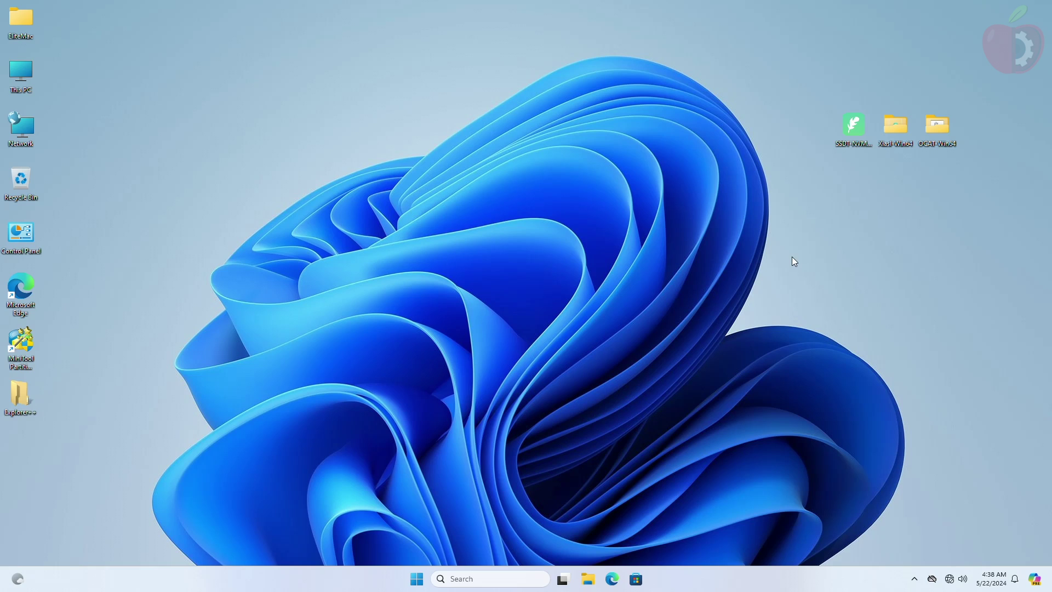
- Open Computer Management for This PC and expand the Storage controllers category in Device Manager
right_click(18, 71)
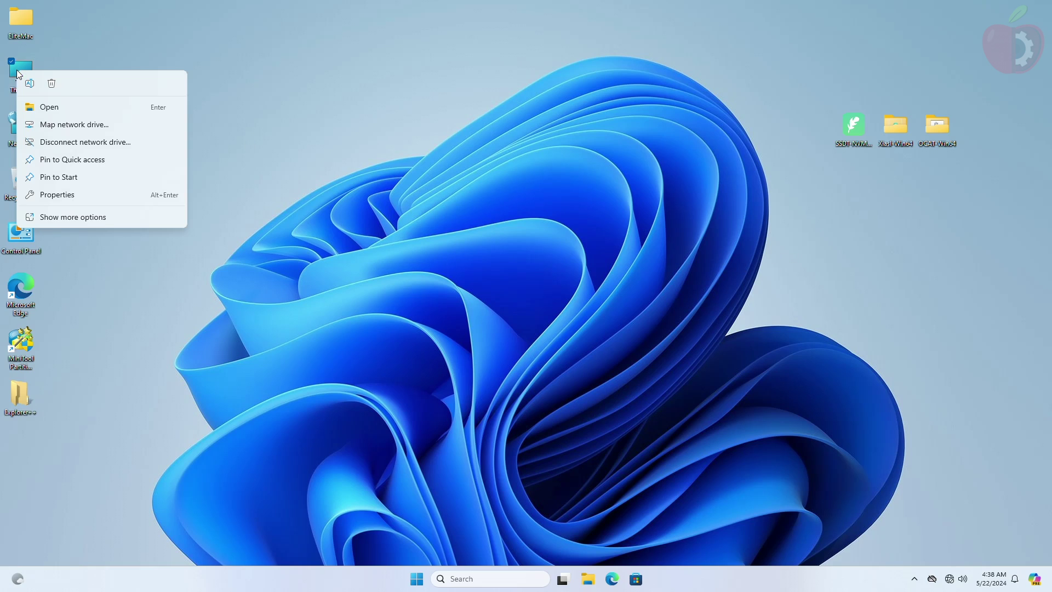
left_click(104, 216)
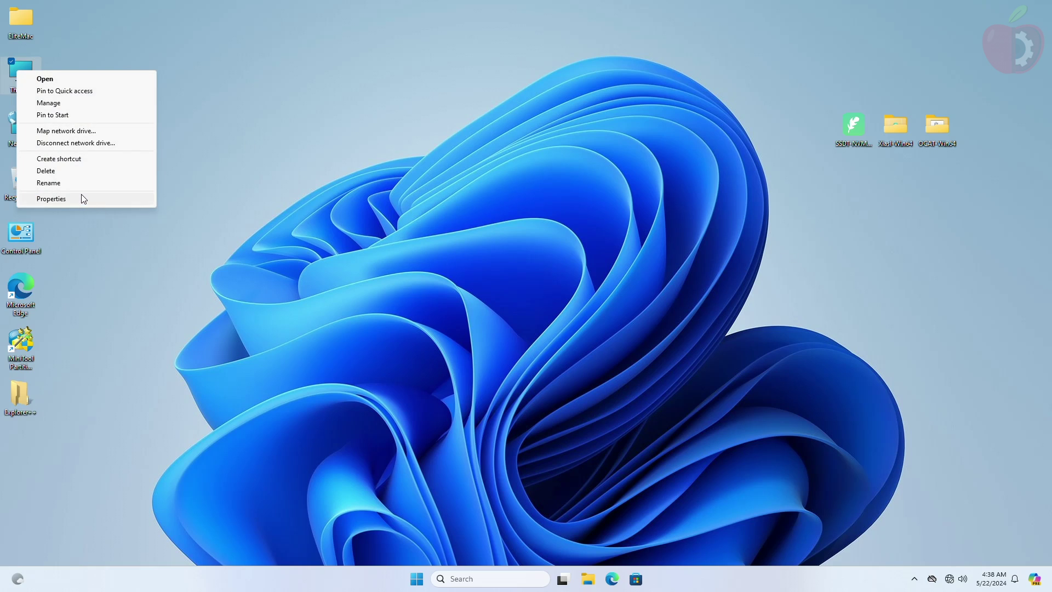
left_click(60, 104)
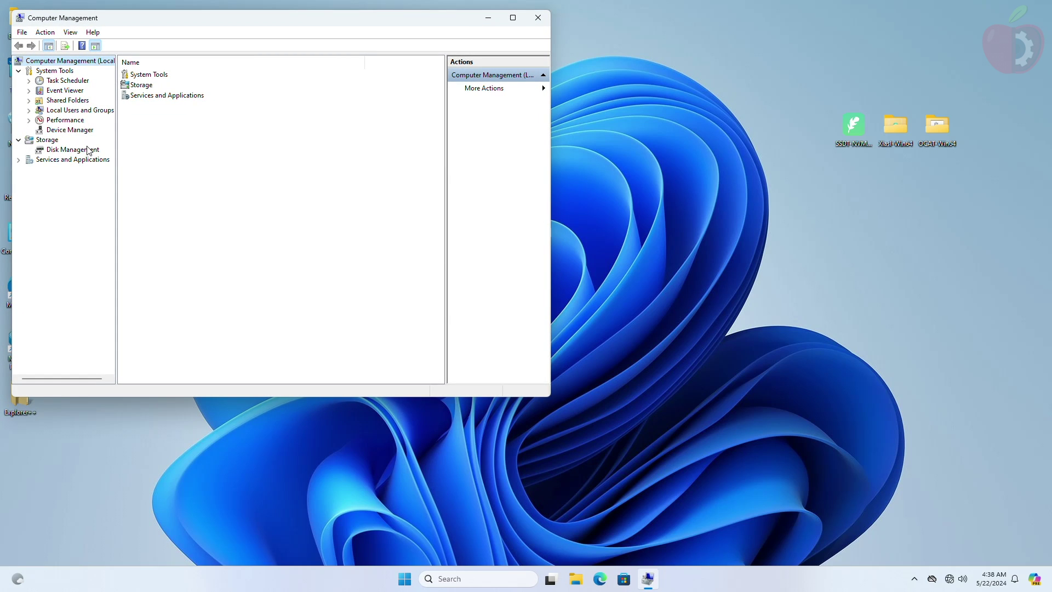
left_click(74, 130)
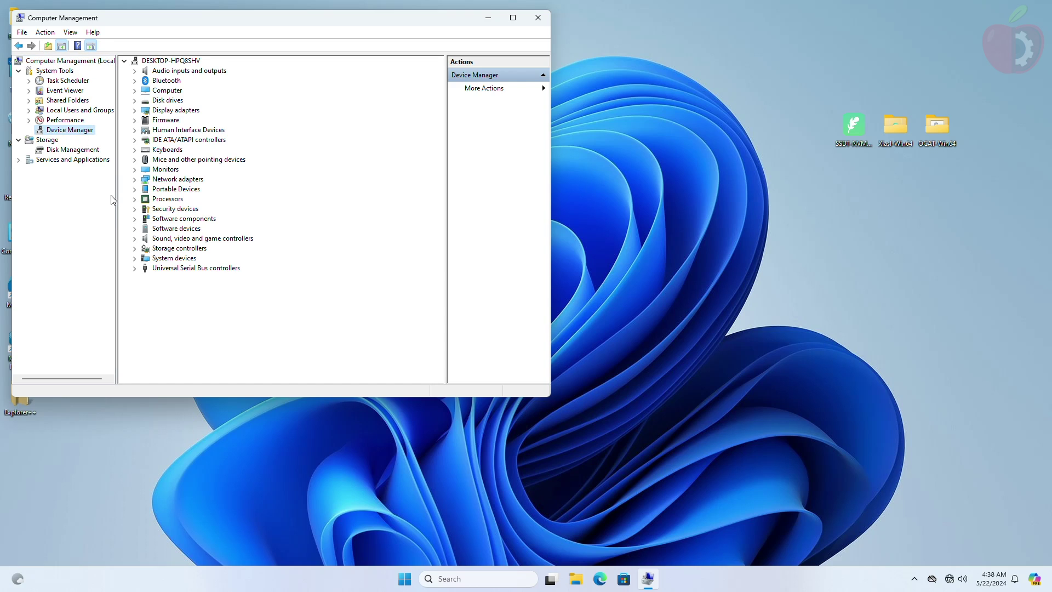
left_click(134, 249)
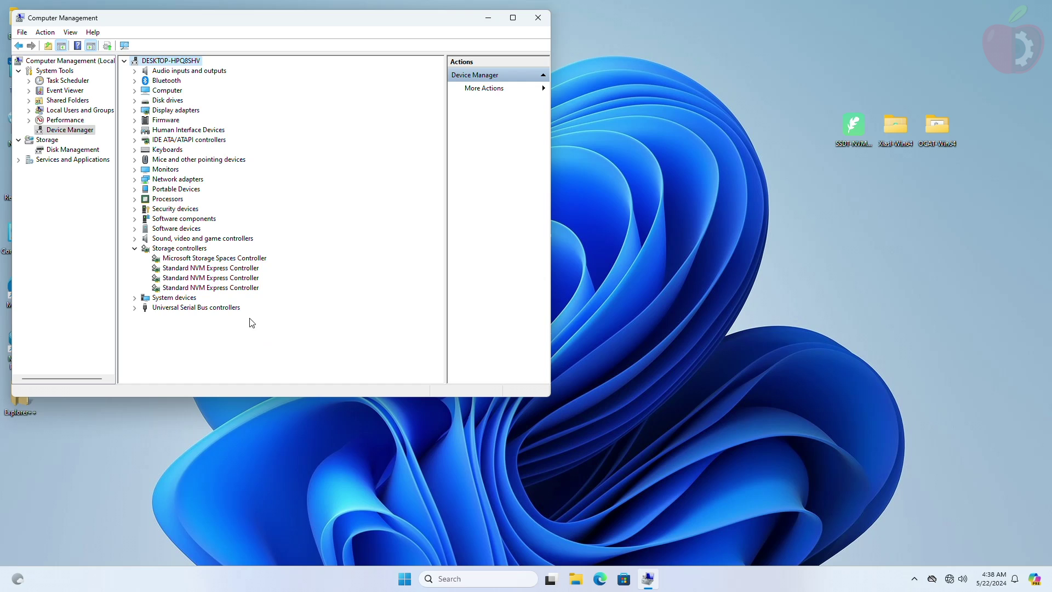
- Open the properties of the first Standard NVM Express Controller and display its Children property to identify the attached drive
right_click(233, 268)
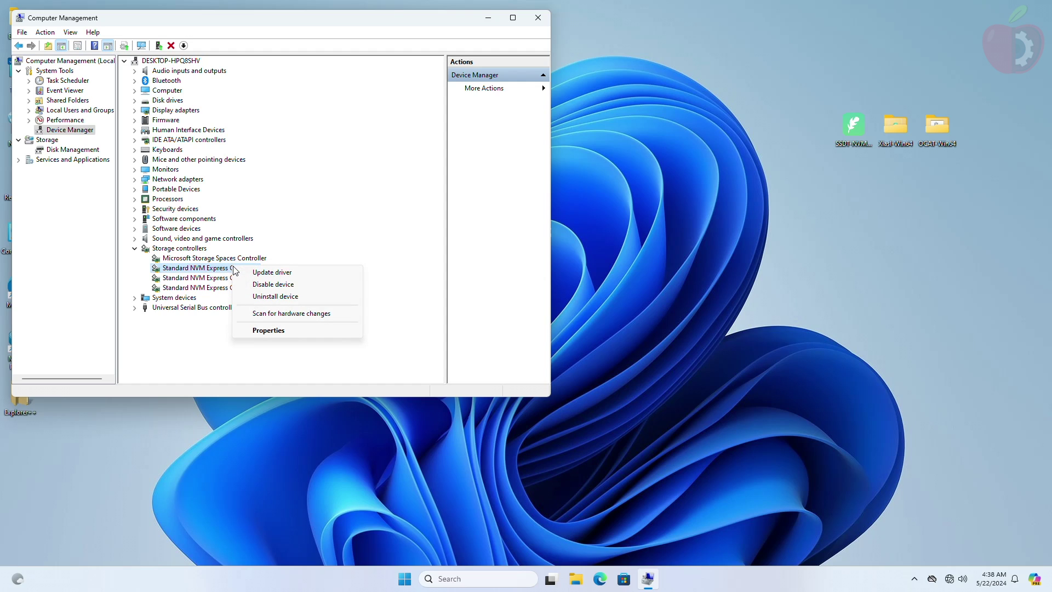
left_click(264, 334)
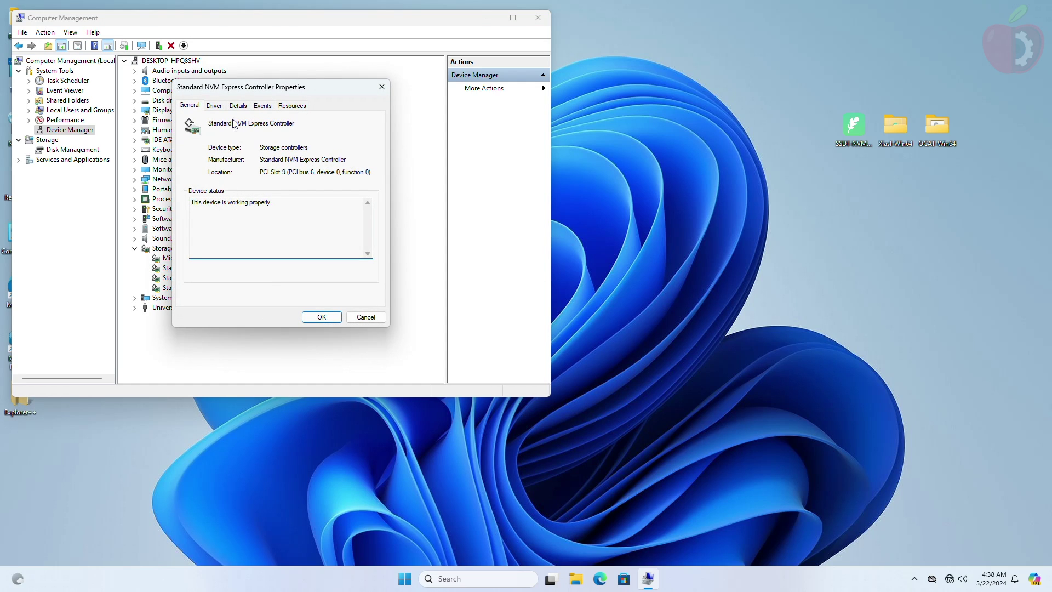
left_click(244, 106)
left_click(236, 156)
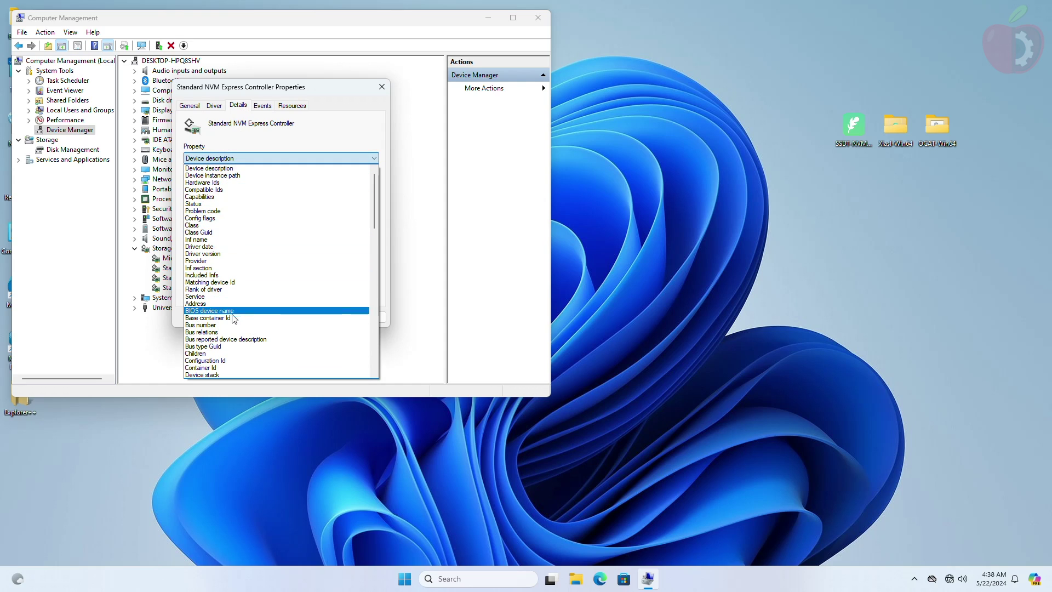
left_click(229, 354)
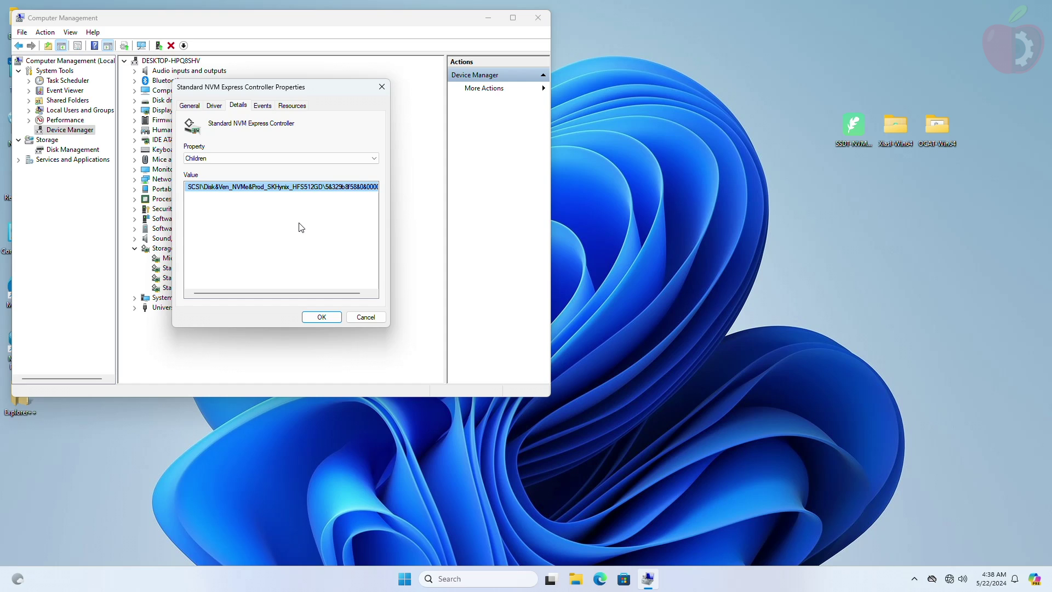
- Display the BIOS device name property of the NVM Express controller
left_click(267, 159)
scroll(269, 165, "up", 6)
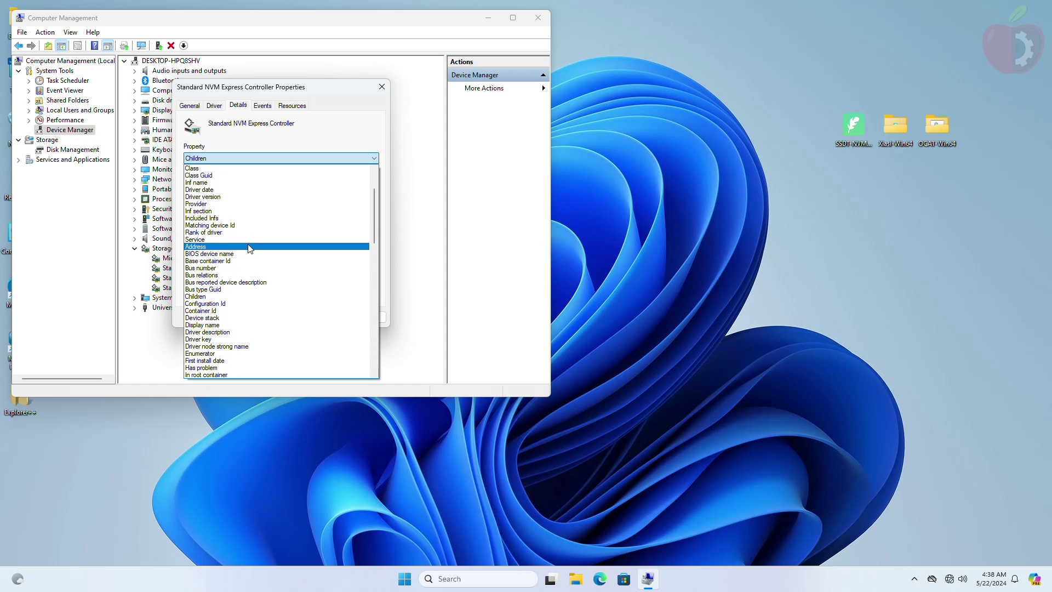
left_click(251, 254)
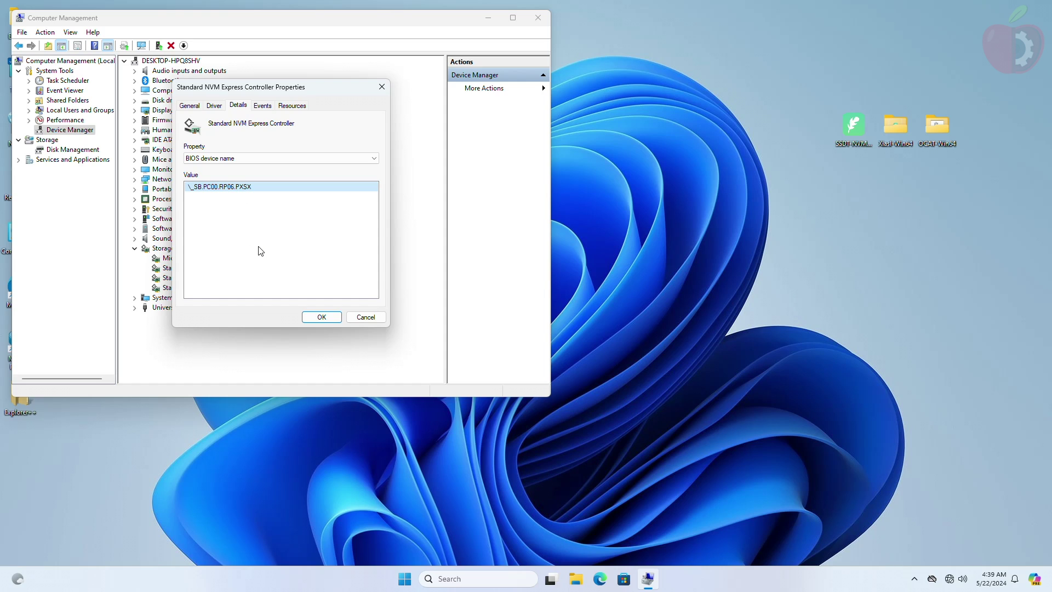
- Display the controller's Location paths, select the ACPI path for reference, and close the properties and Computer Management
left_click(267, 162)
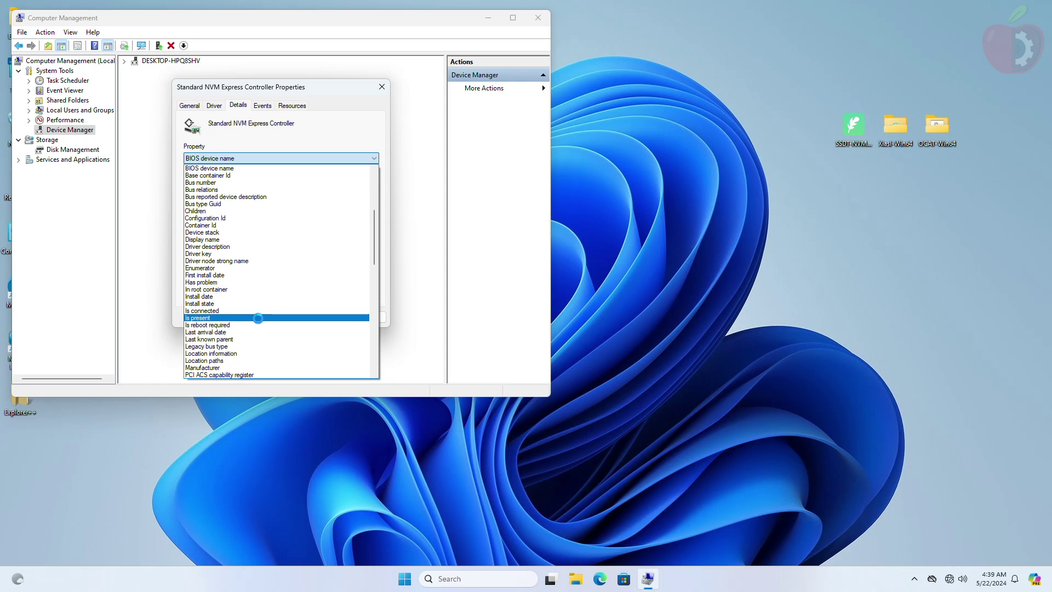
left_click(244, 364)
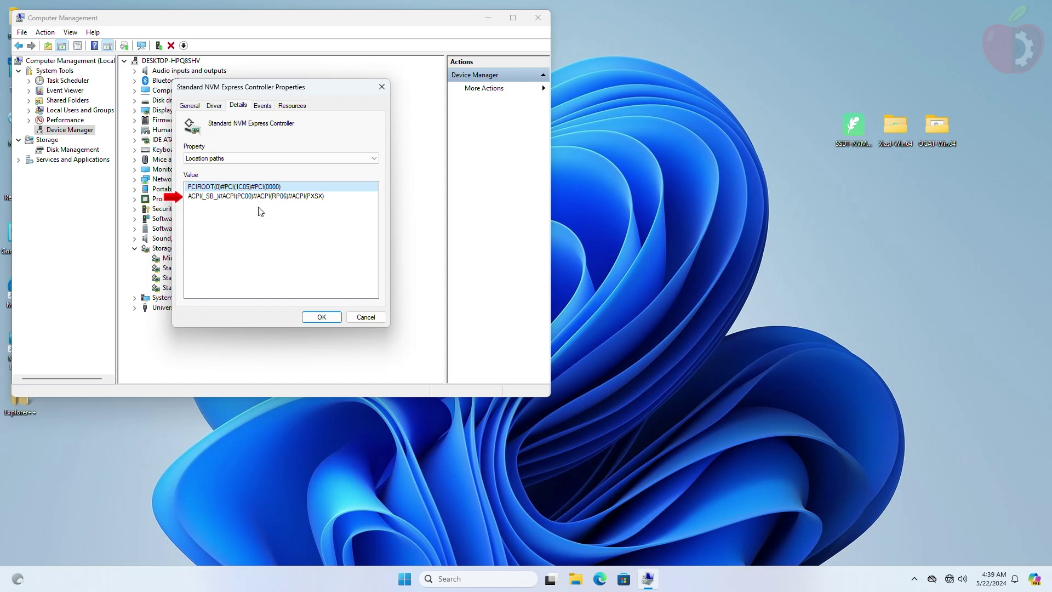
left_click(245, 199)
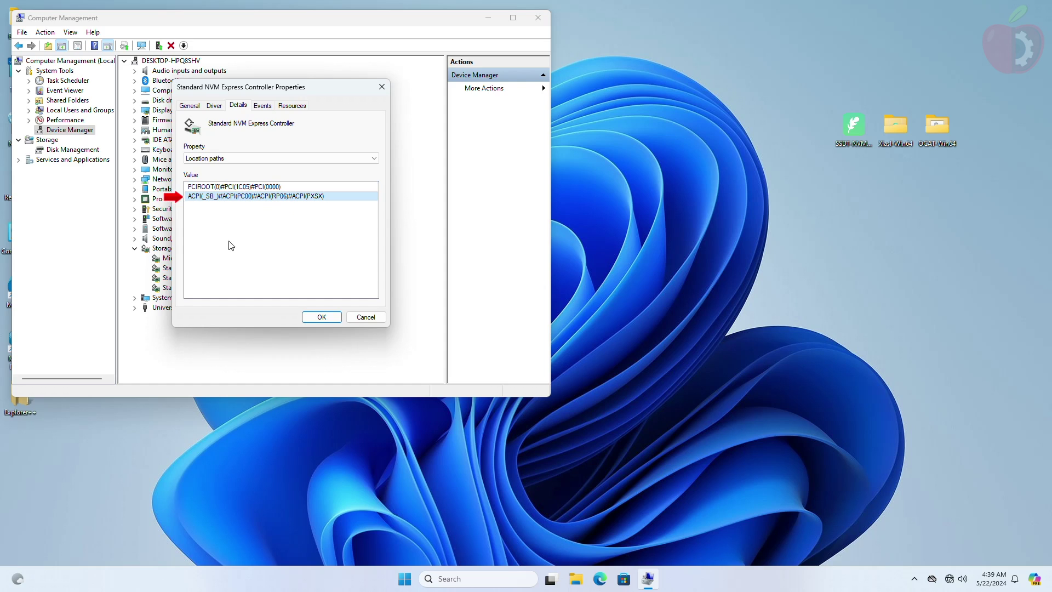
left_click(321, 317)
left_click(538, 17)
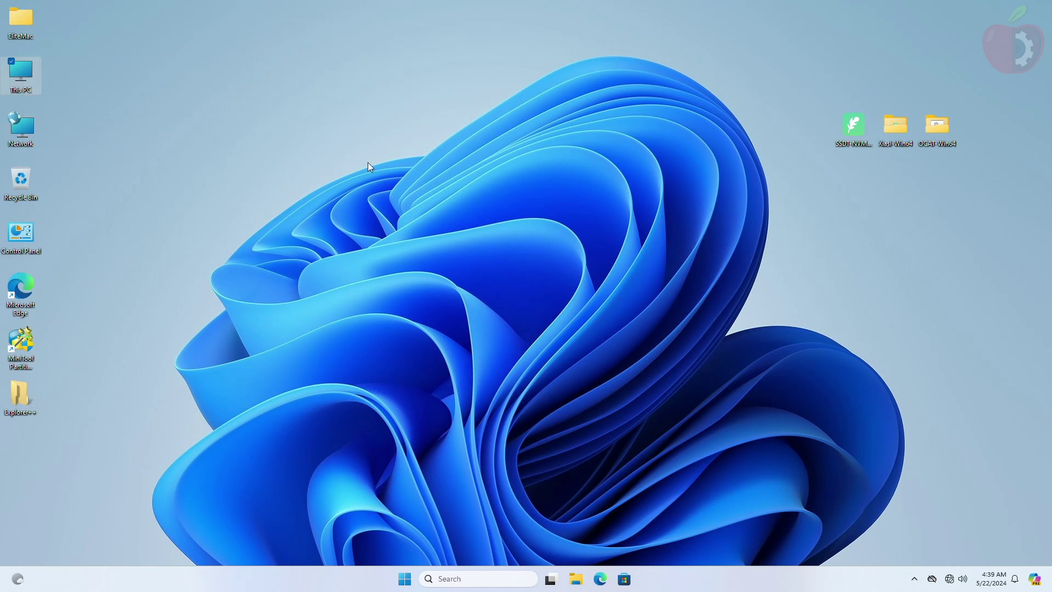
- Open the SSDT-NVME-DISABLE file from the desktop and replace PCXX with PC00 in the External and Method lines
left_click(835, 145)
double_click(835, 145)
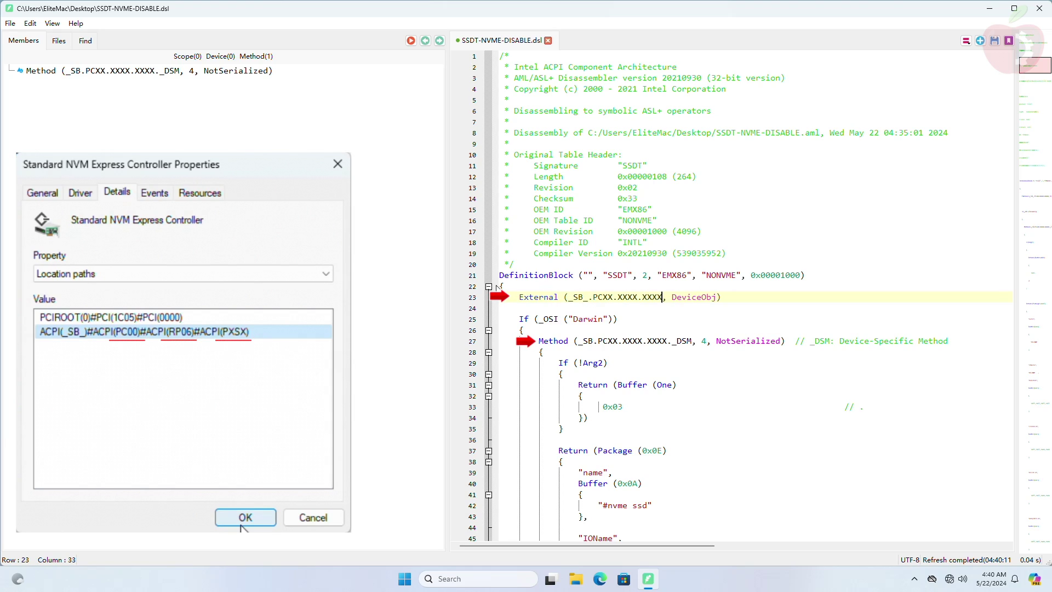
left_click(593, 296)
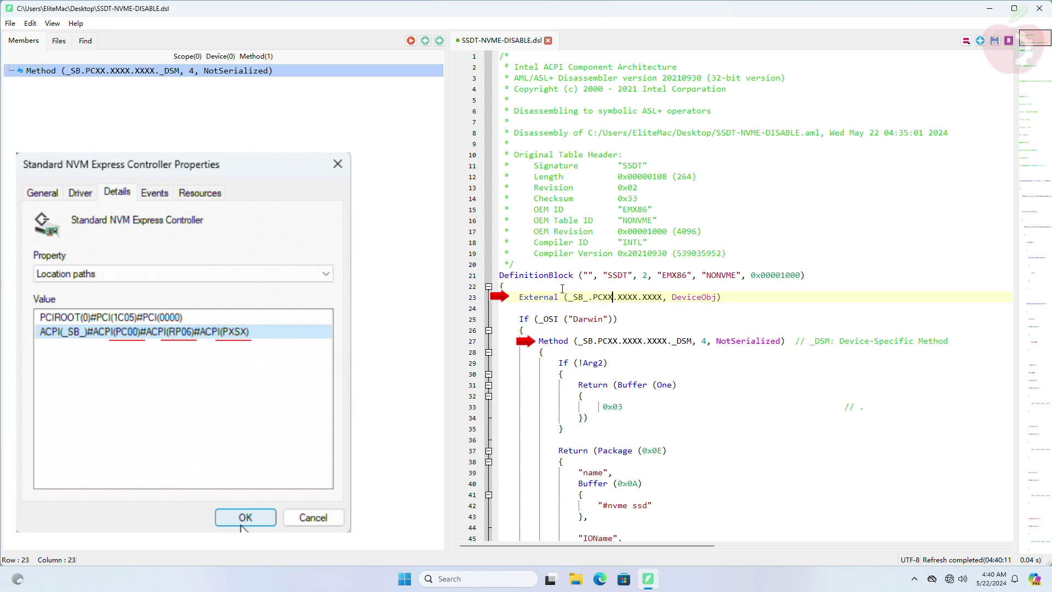
key("BackSpace")
key("BackSpace")
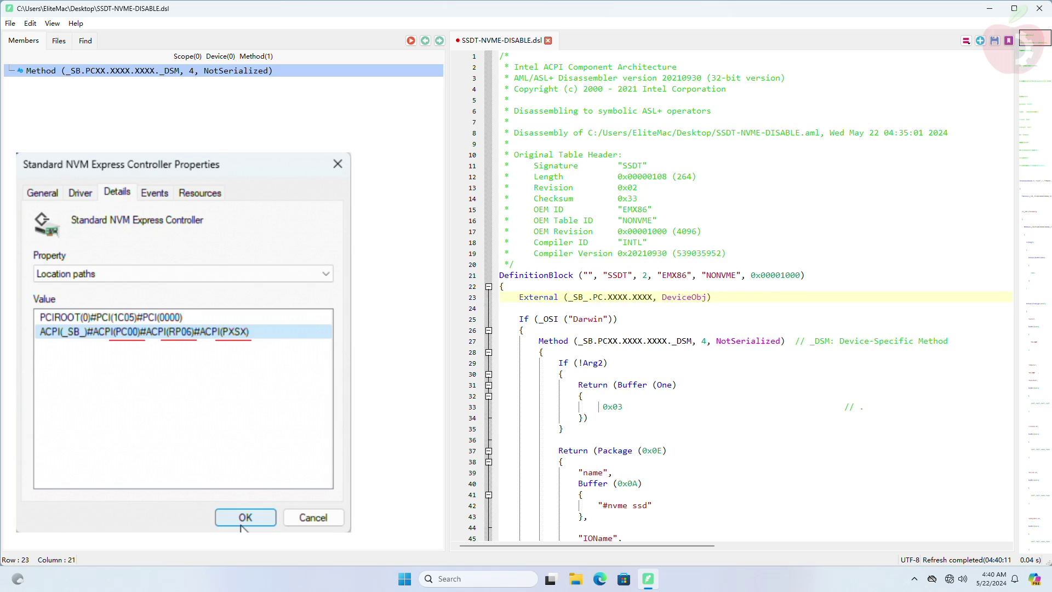
type("00")
left_click(618, 342)
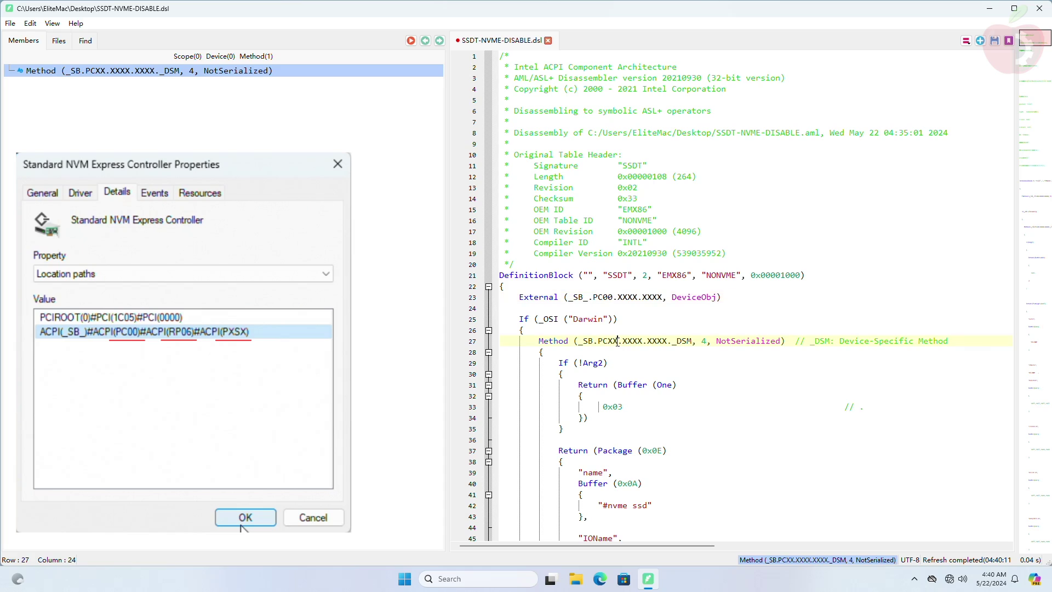
key("BackSpace")
key("BackSpace")
type("00")
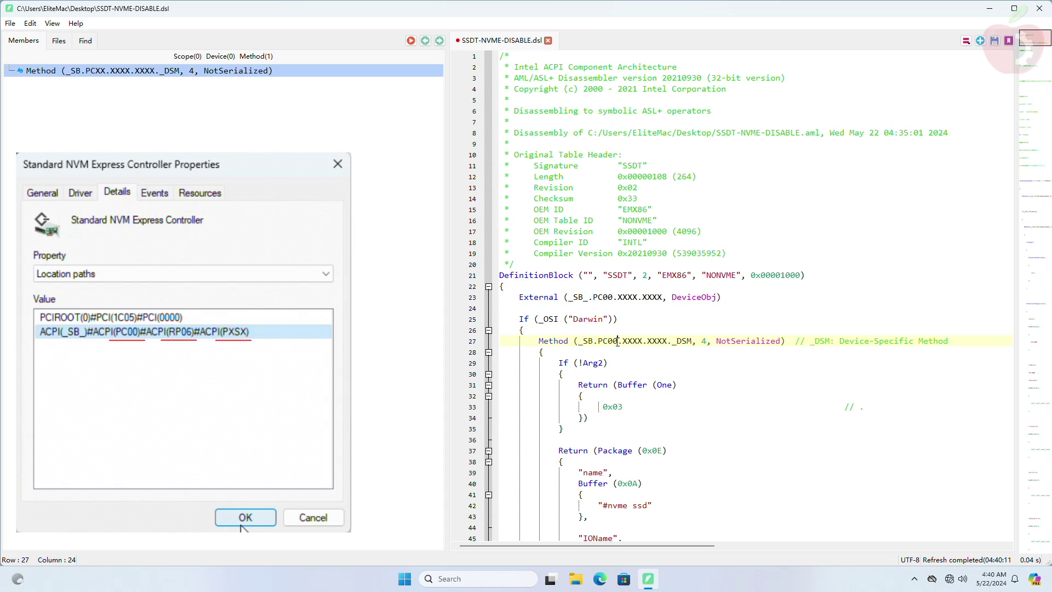
- Replace the XXXX segment directly after PC00 in the External line with RP06
left_click(639, 296)
key("BackSpace")
key("BackSpace")
key("BackSpace")
key("BackSpace")
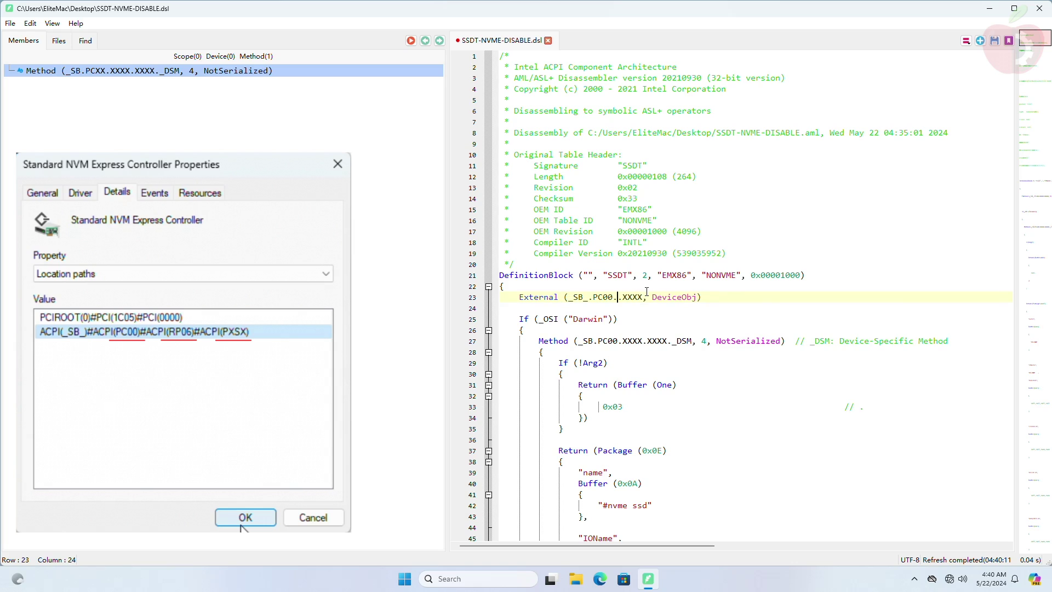
type("rp")
key("BackSpace")
key("BackSpace")
type("RP06")
- Replace the XXXX segment directly after PC00 in the Method line with RP06
left_click(644, 341)
key("BackSpace")
key("BackSpace")
key("BackSpace")
key("BackSpace")
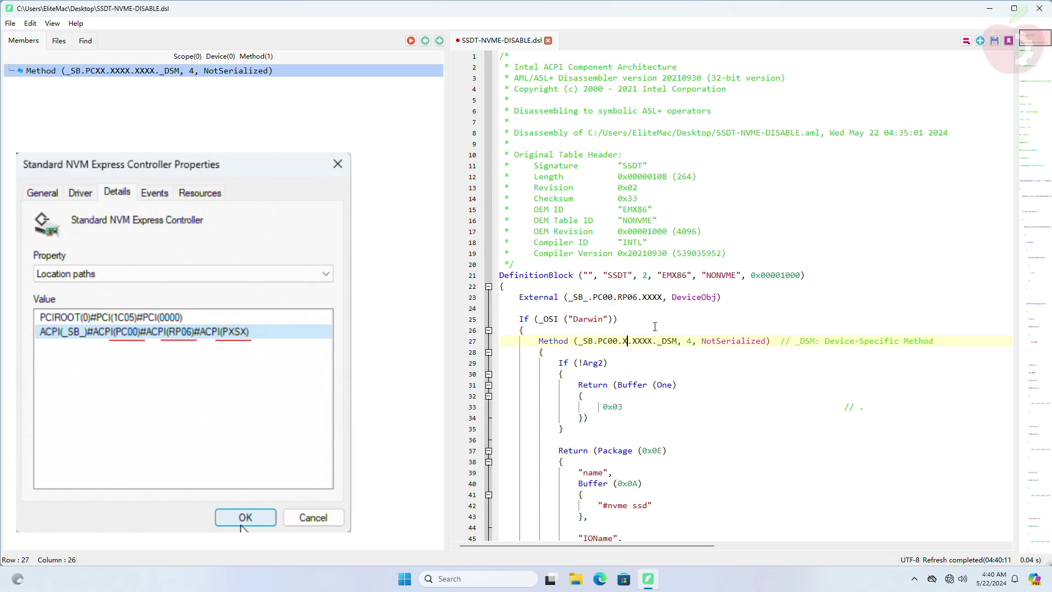
type("RP")
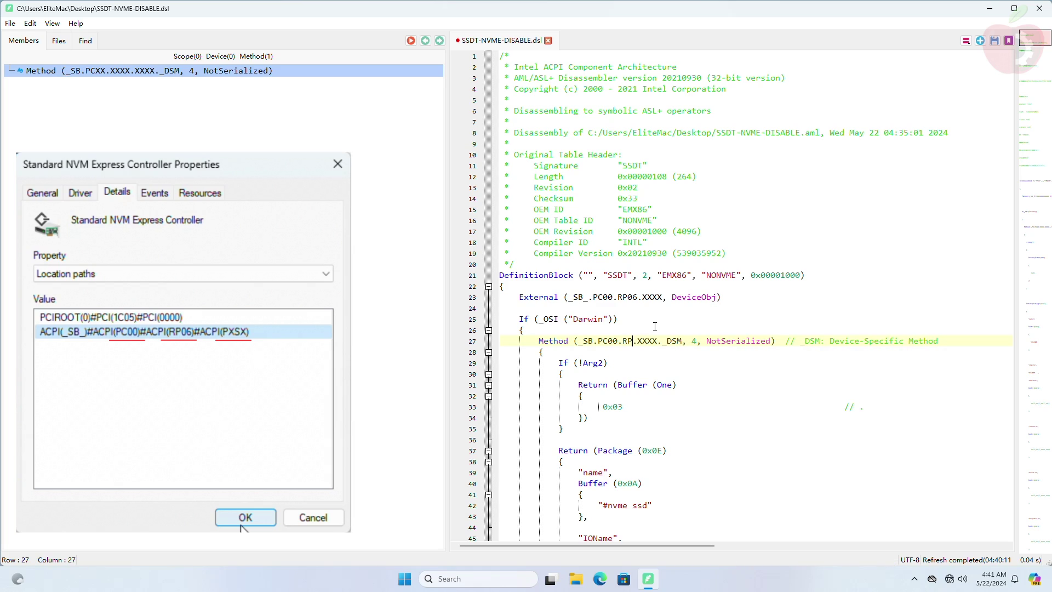
type("06")
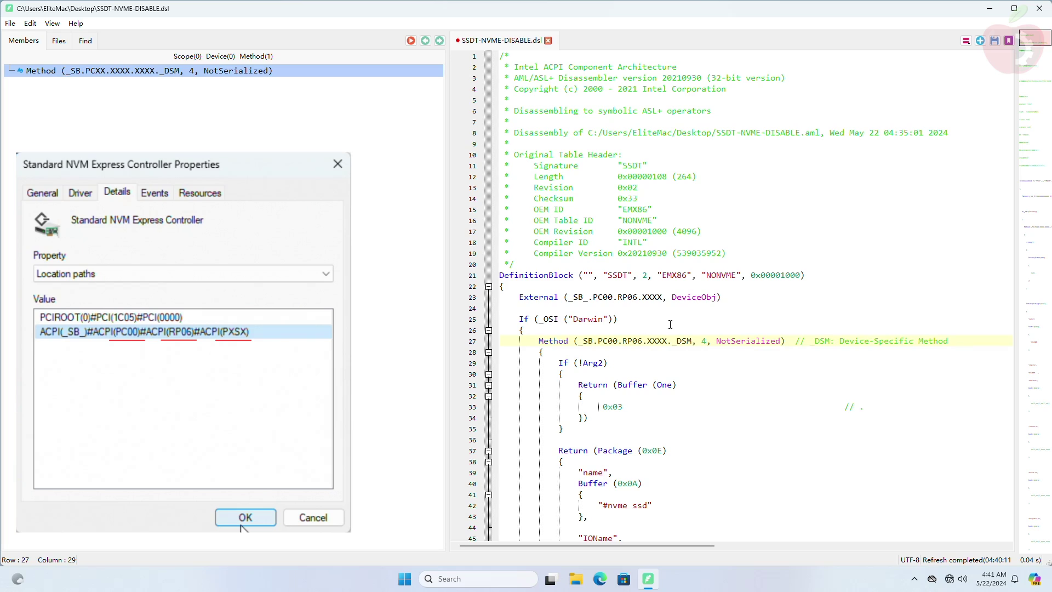
- Replace the remaining XXXX segment in the External line with PXSX
left_click(663, 297)
key("BackSpace")
key("BackSpace")
key("BackSpace")
key("BackSpace")
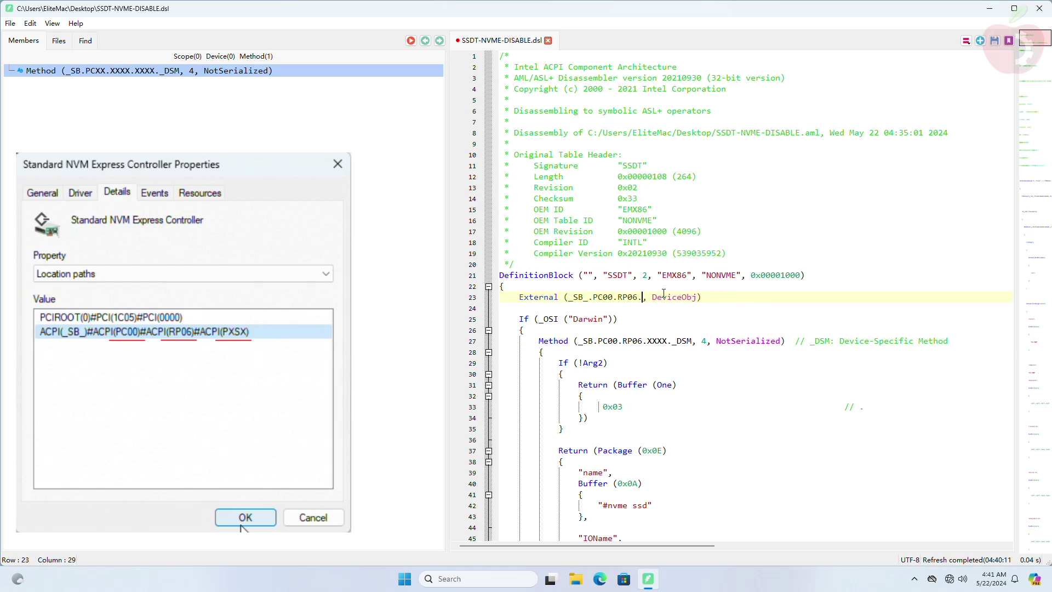
type("PXSX")
- Replace the remaining XXXX segment before _DSM in the Method line with PXSX
left_click(666, 341)
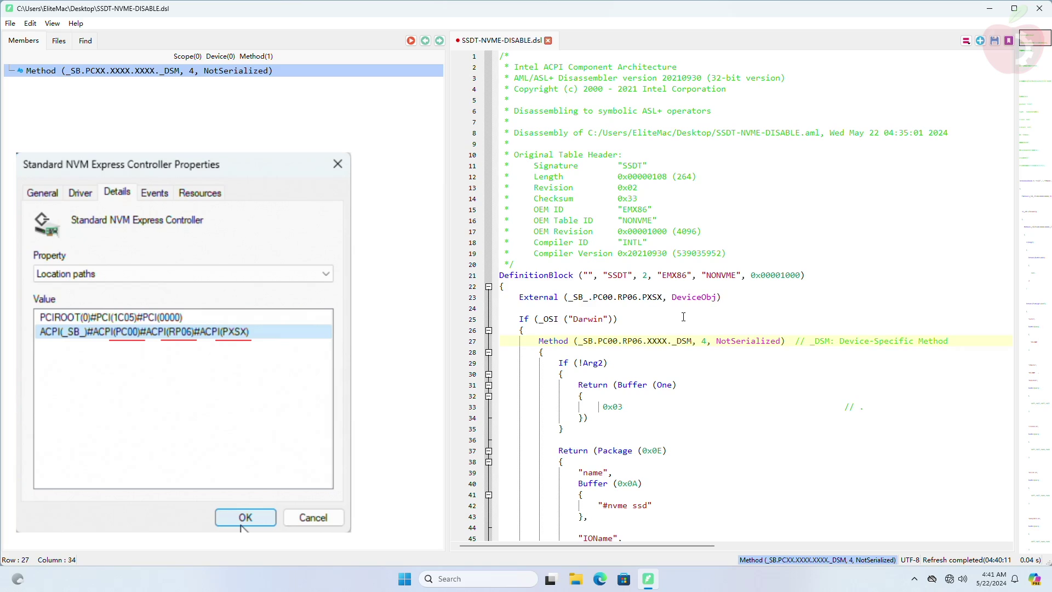
key("BackSpace")
key("BackSpace")
key("BackSpace")
key("BackSpace")
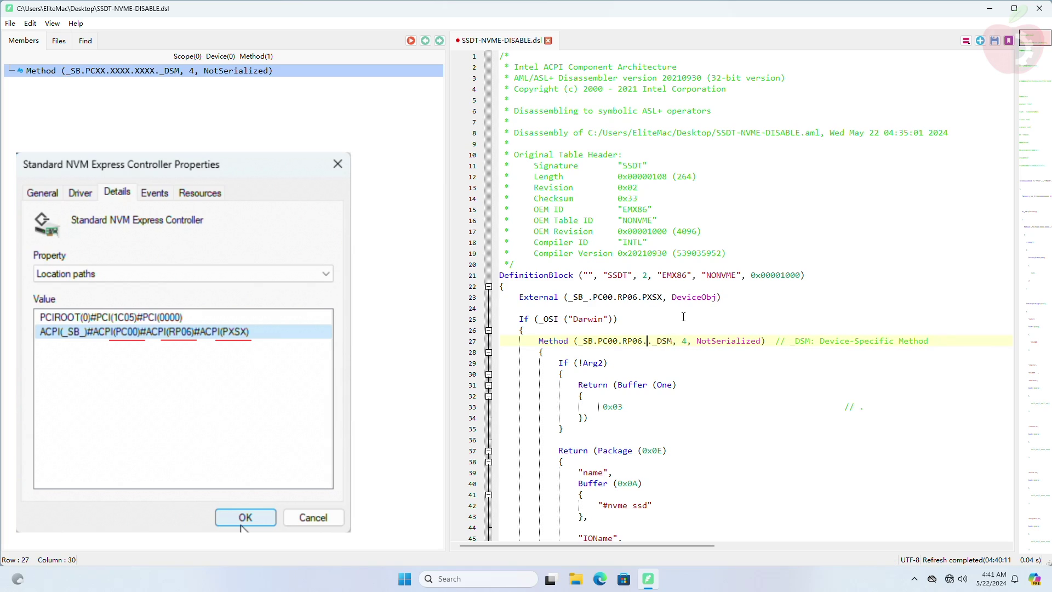
type("PXSX")
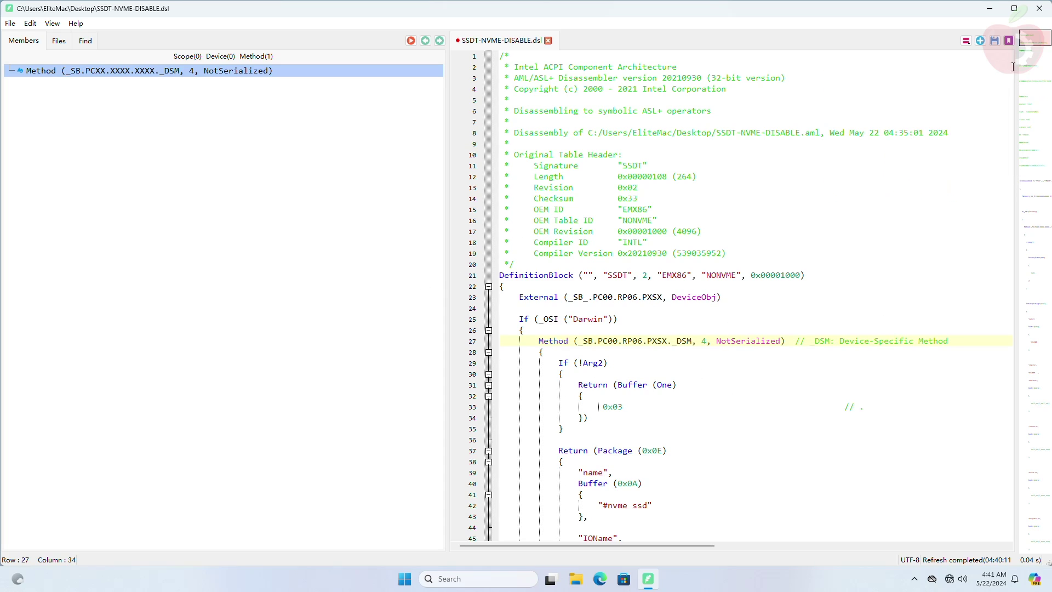
- Save the edited SSDT-NVME-DISABLE file and compile it
left_click(994, 41)
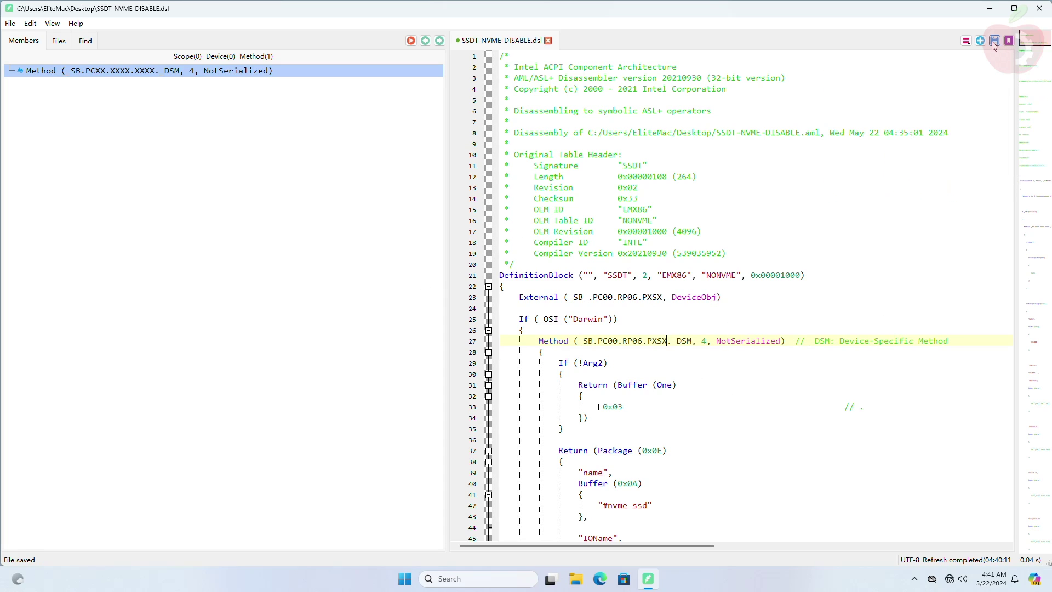
left_click(15, 24)
mouse_move(30, 23)
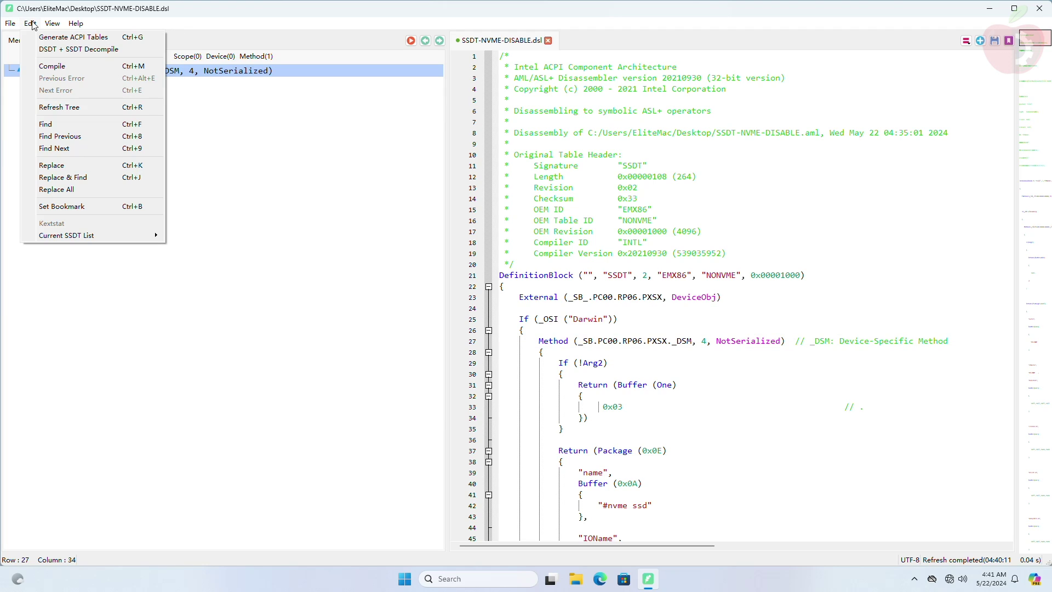
left_click(52, 67)
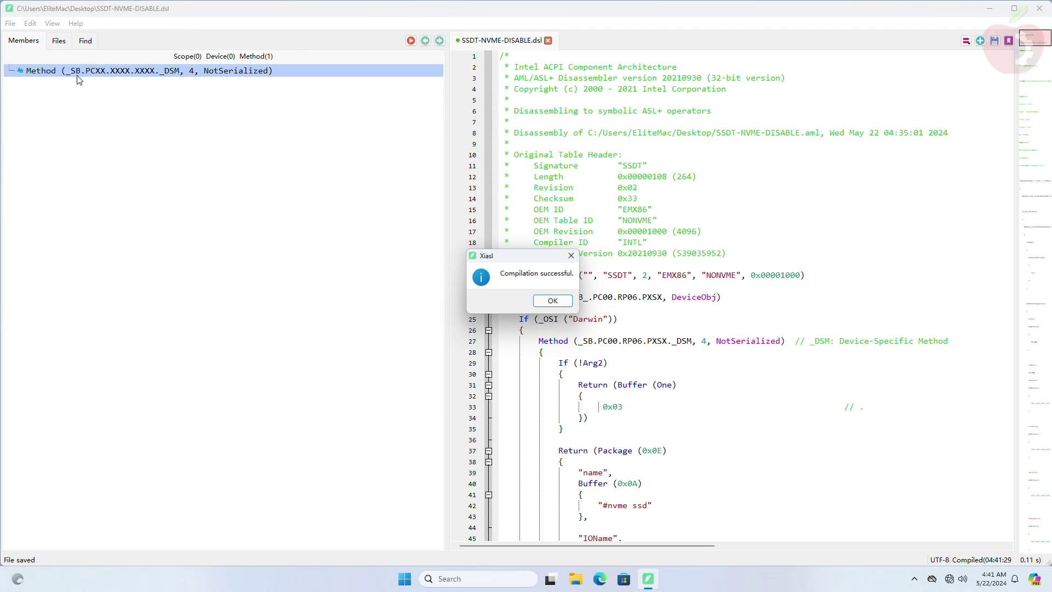
- Close the SSDT source editor and inspect the file properties of the compiled SSDT-NVME-DISABLE AML file on the desktop
left_click(545, 300)
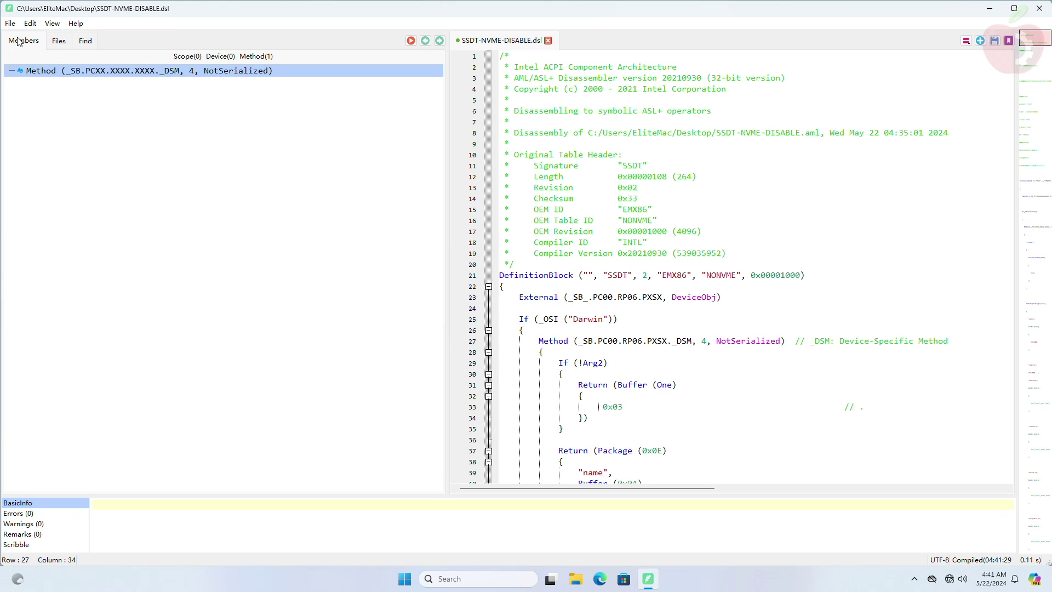
left_click(1039, 8)
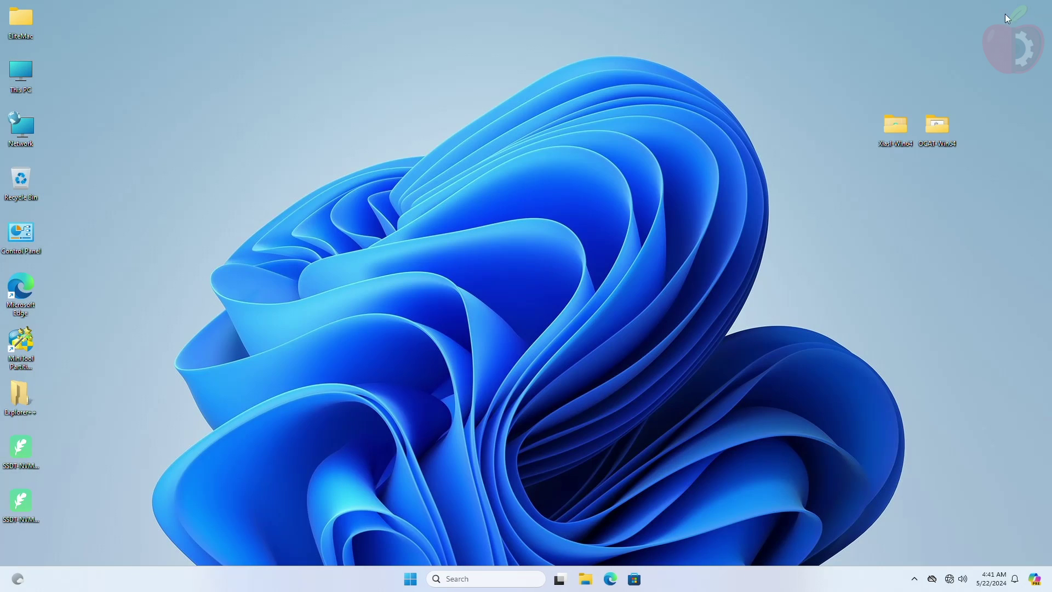
right_click(27, 505)
left_click(73, 499)
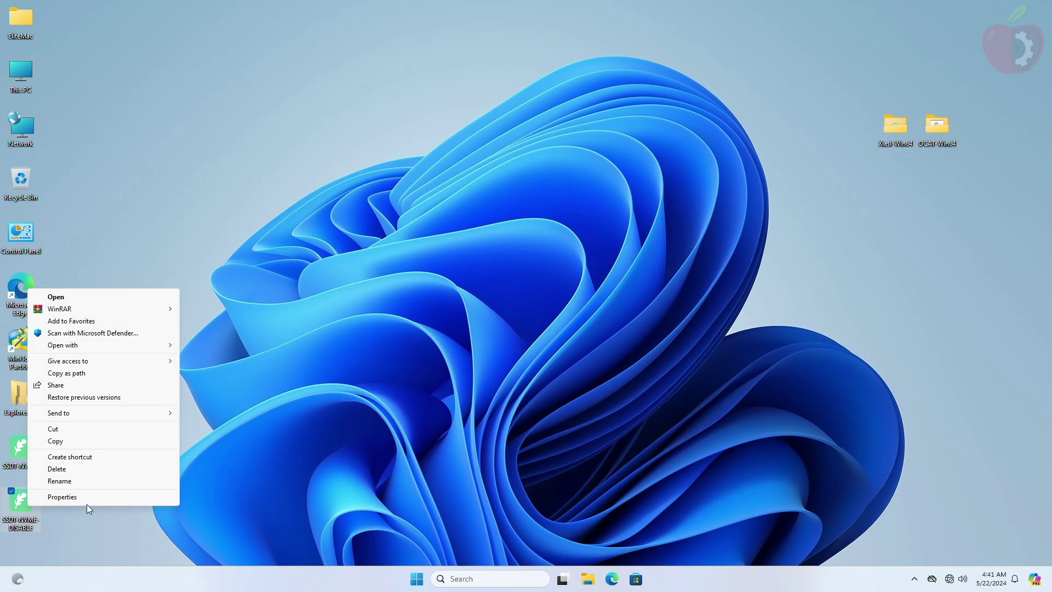
left_click(87, 497)
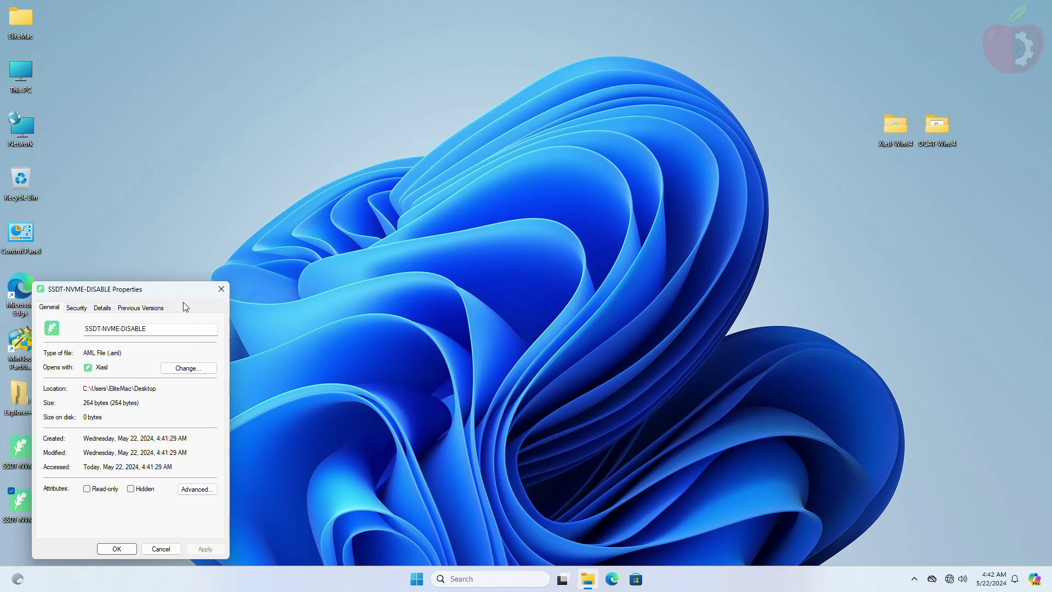
left_click(220, 288)
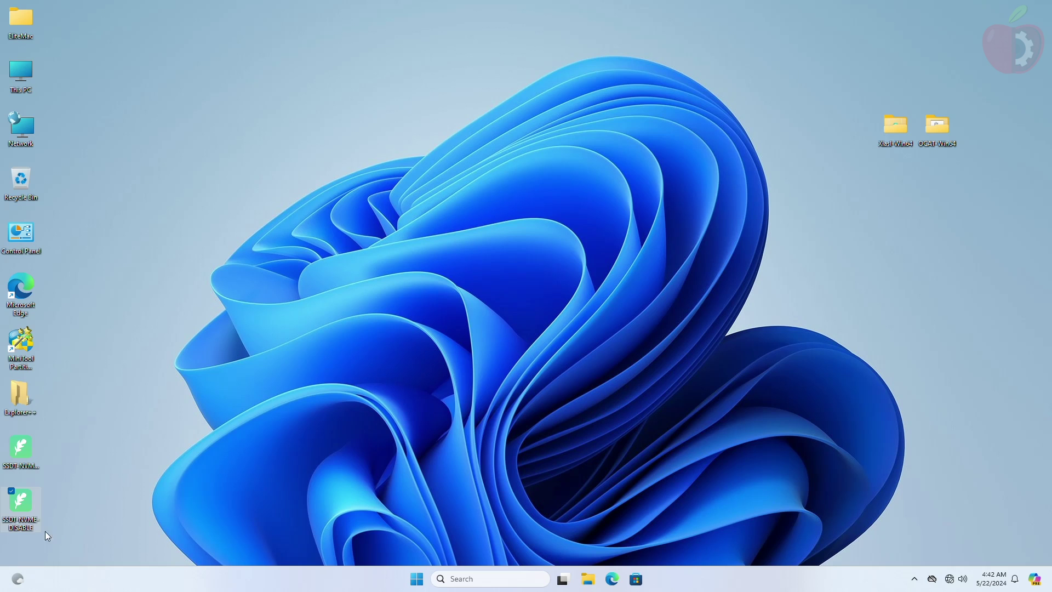
- Copy the compiled SSDT-NVME-DISABLE AML file from the desktop into the EFI\OC\ACPI folder on the EFI (E:) drive
double_click(21, 72)
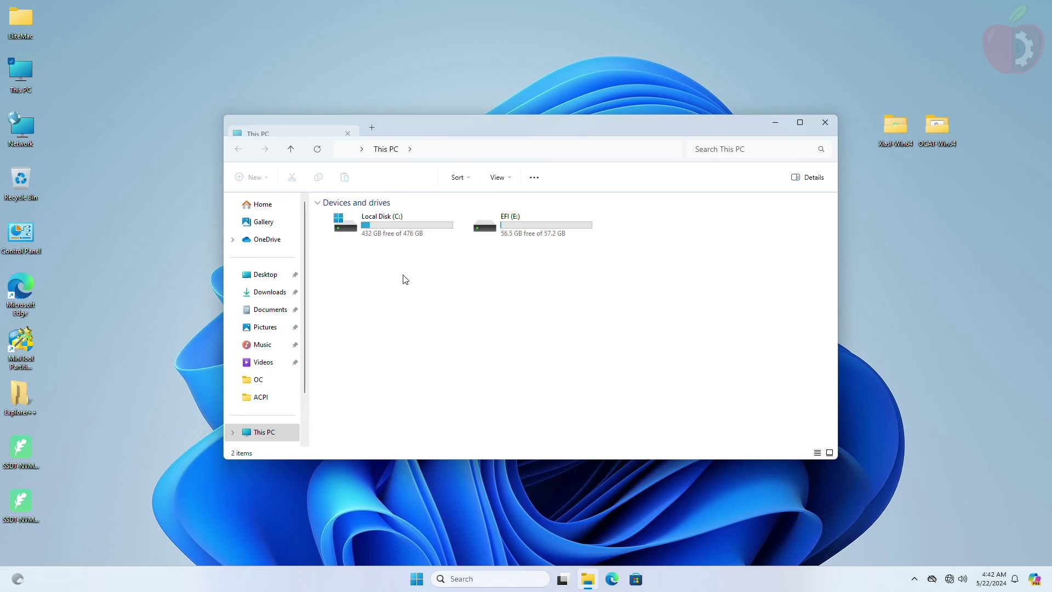
double_click(535, 224)
double_click(397, 234)
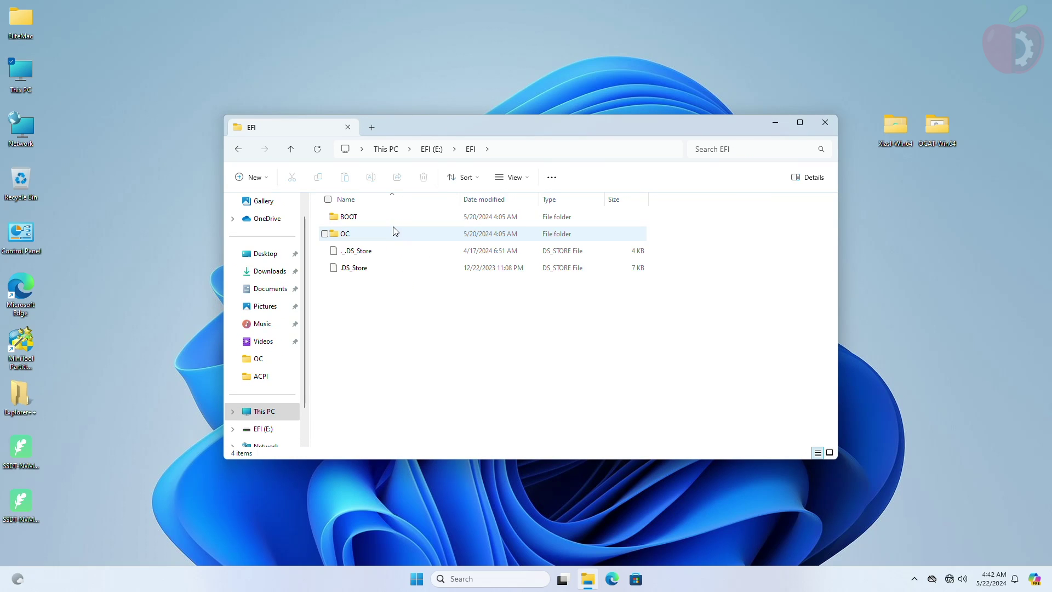
double_click(394, 239)
double_click(388, 219)
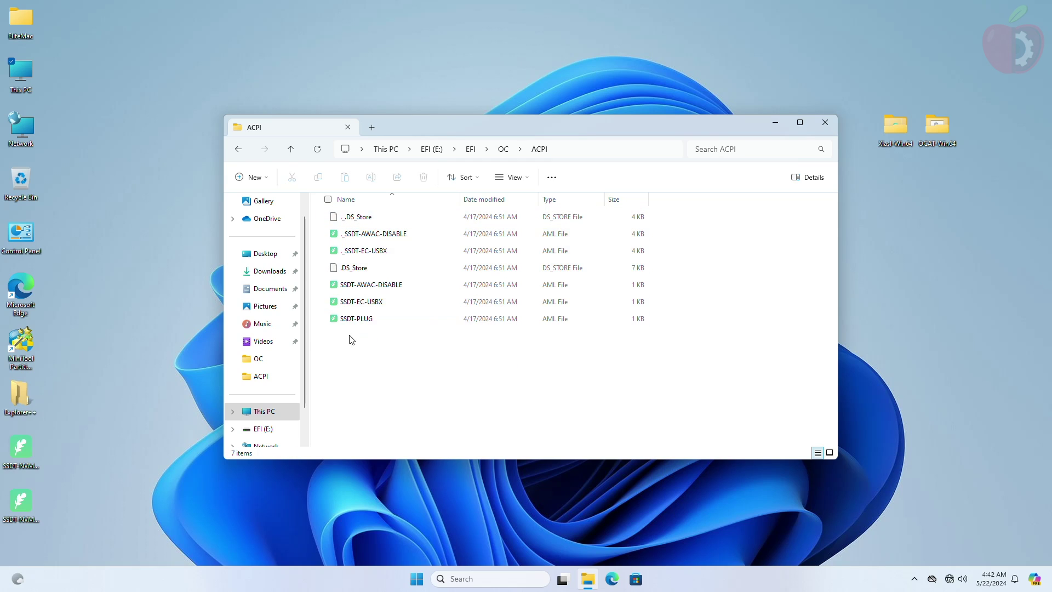
left_click_drag(20, 502, 374, 409)
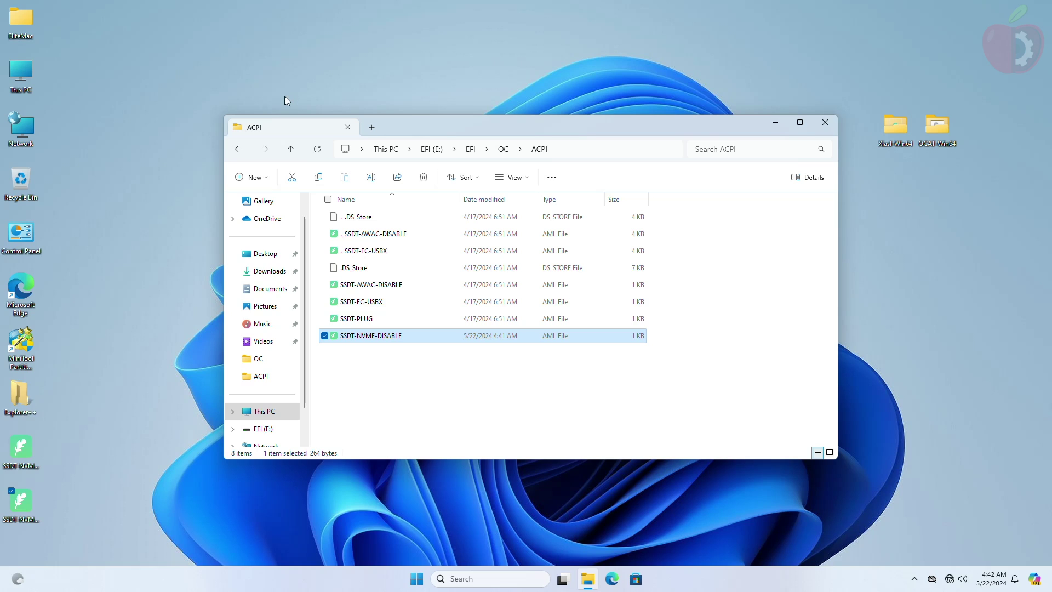
- Open config.plist from the OC folder, add SSDT-NVME-DISABLE.aml to the ACPI Add list and move it above SSDT-PLUG.aml
left_click(245, 151)
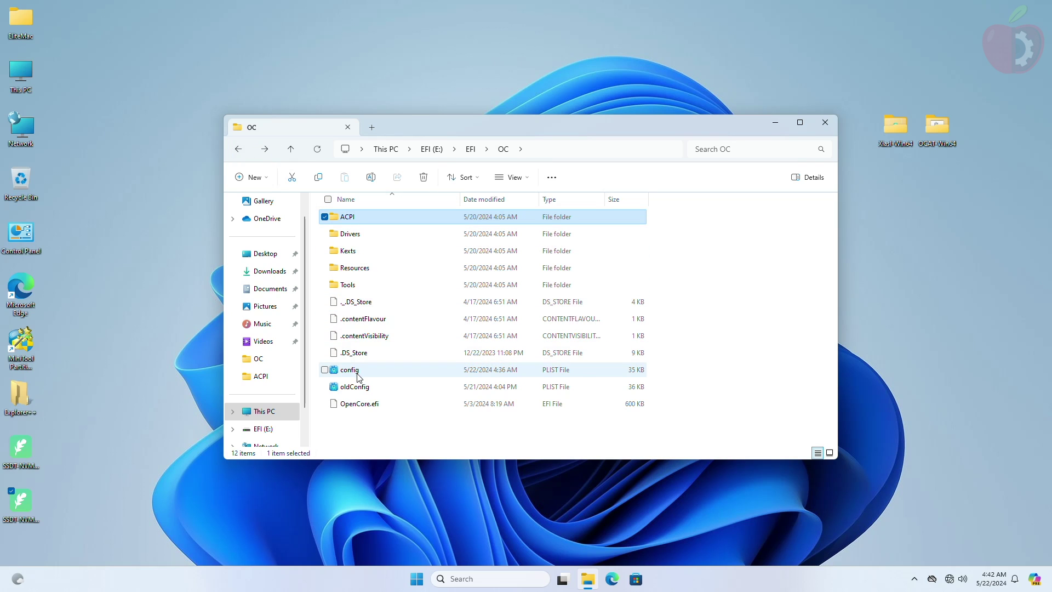
double_click(358, 371)
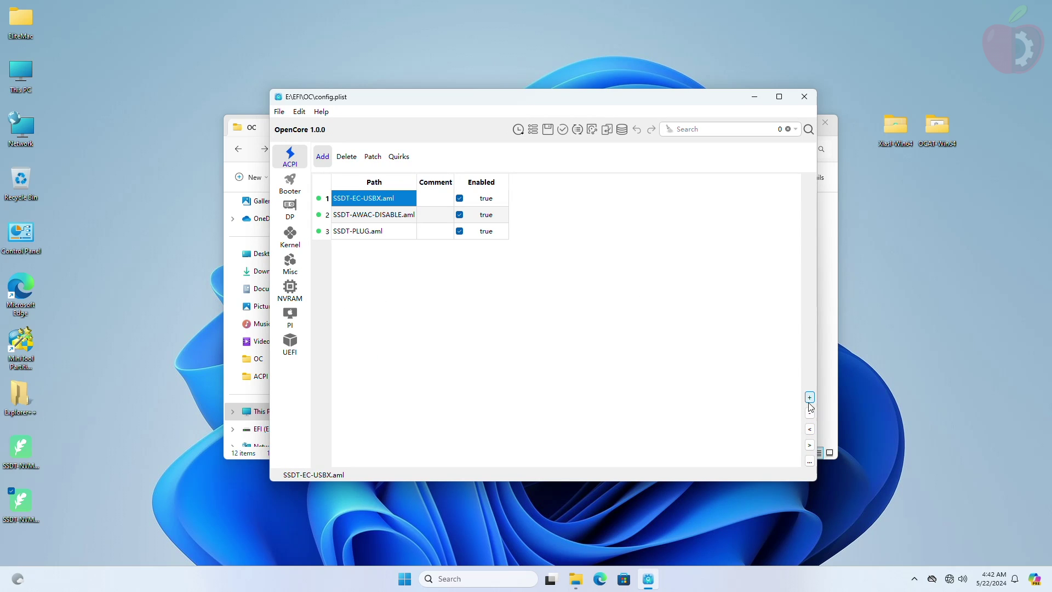
left_click(810, 397)
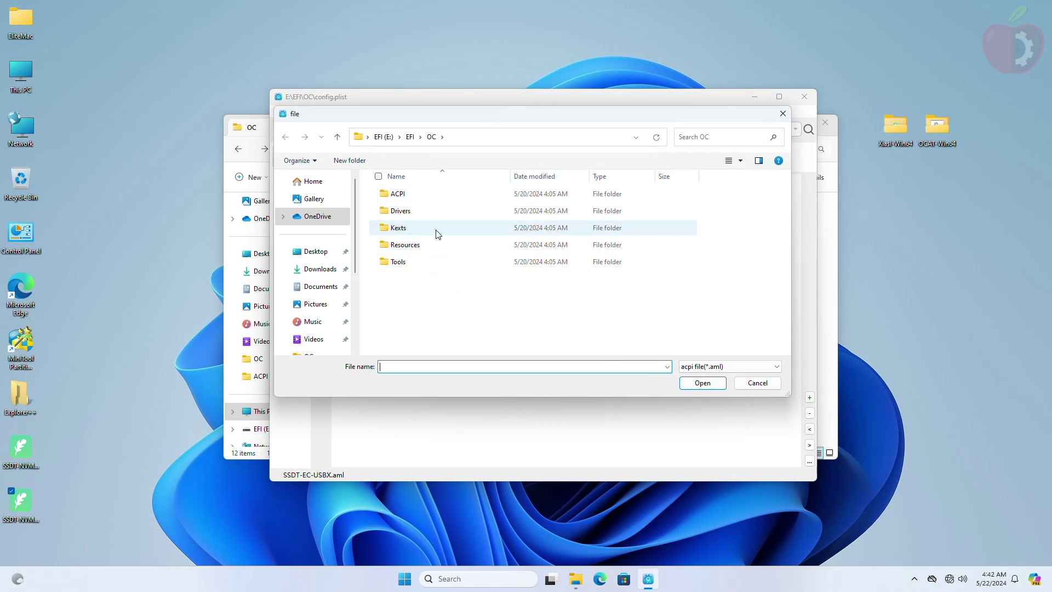
double_click(436, 194)
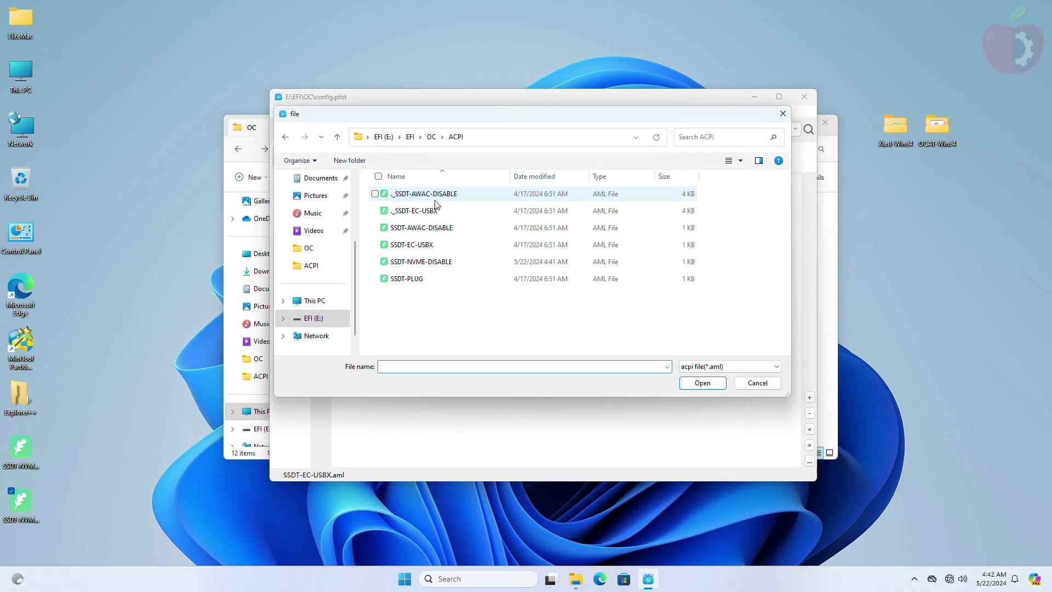
left_click(471, 270)
left_click(704, 383)
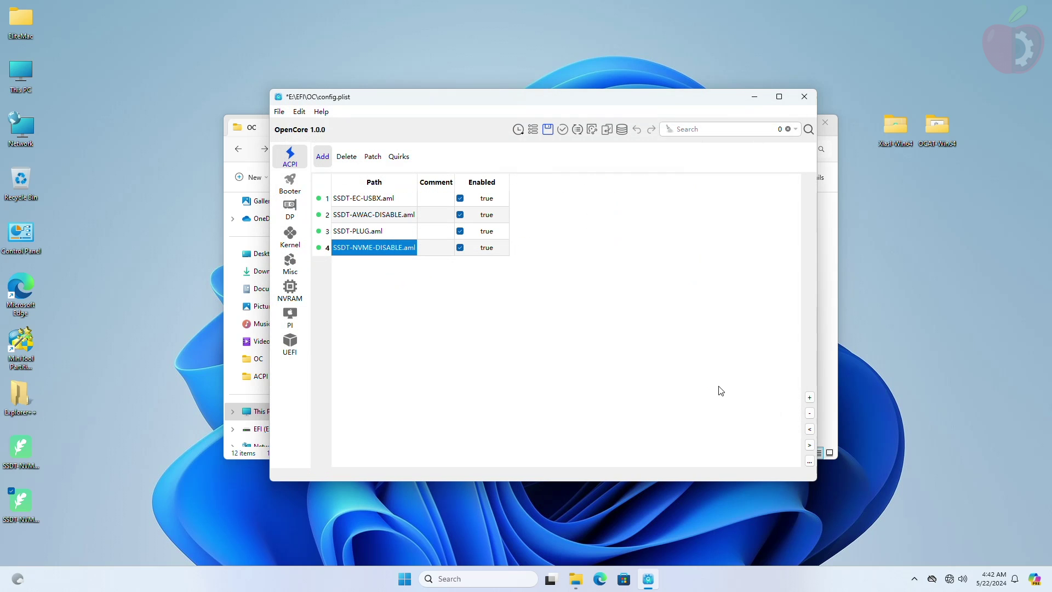
left_click(809, 429)
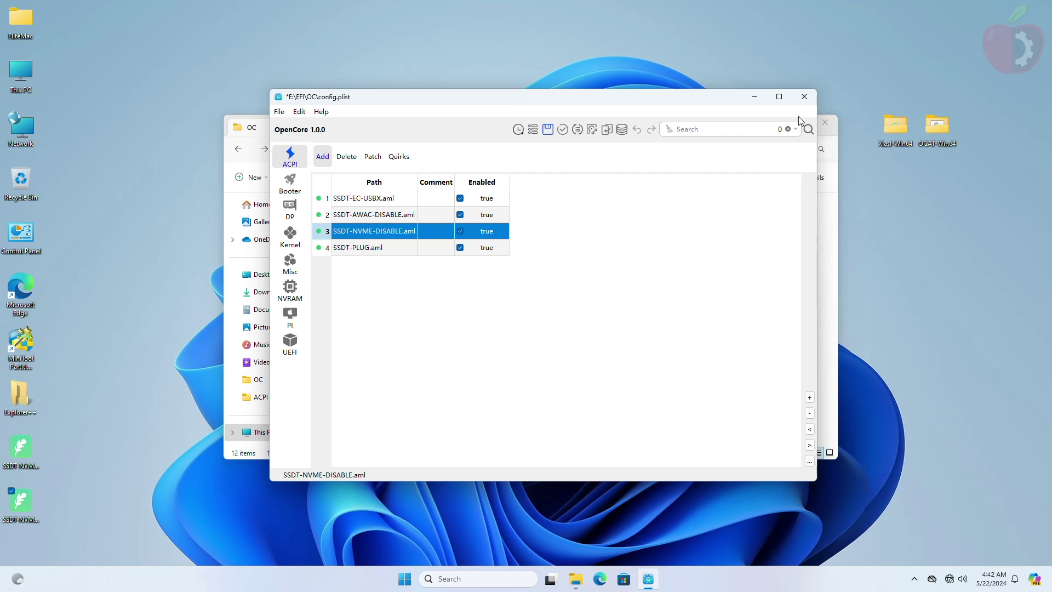
- Close config.plist with its changes saved and close the OC folder window
left_click(804, 96)
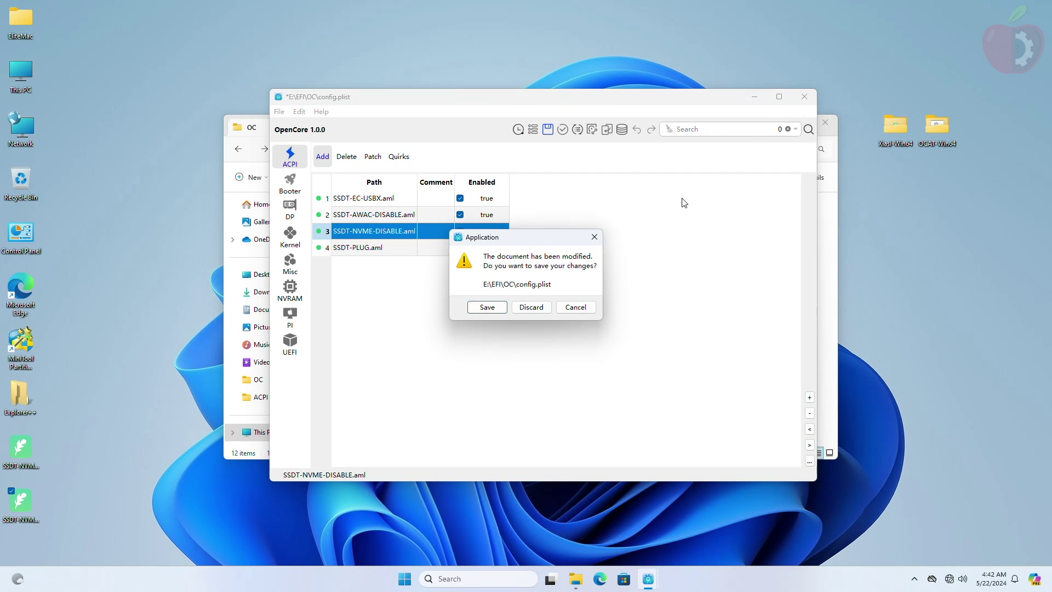
left_click(493, 310)
left_click(823, 122)
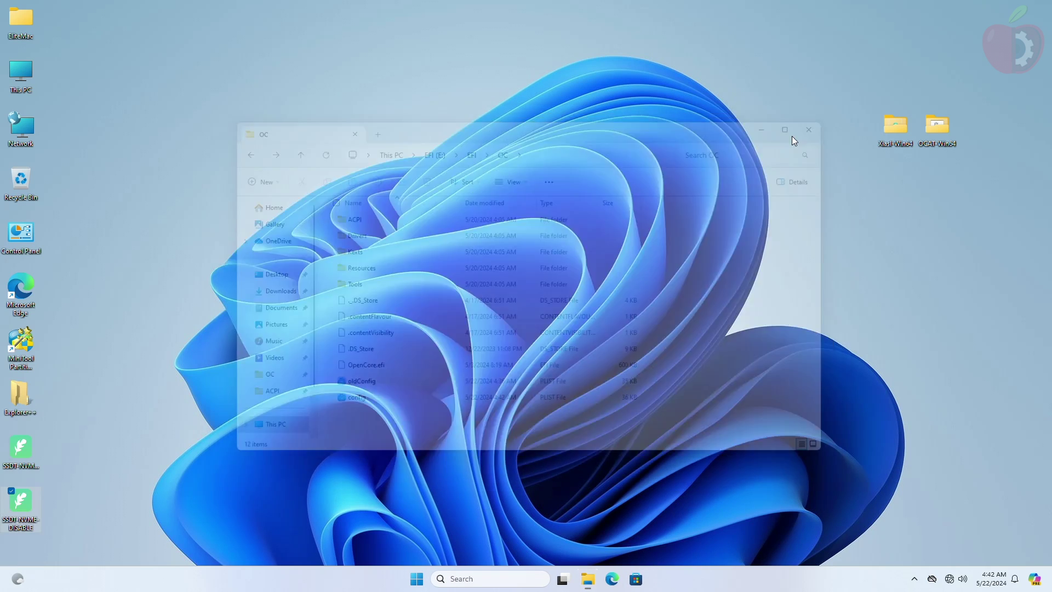
- Restart the computer from Windows
left_click(416, 579)
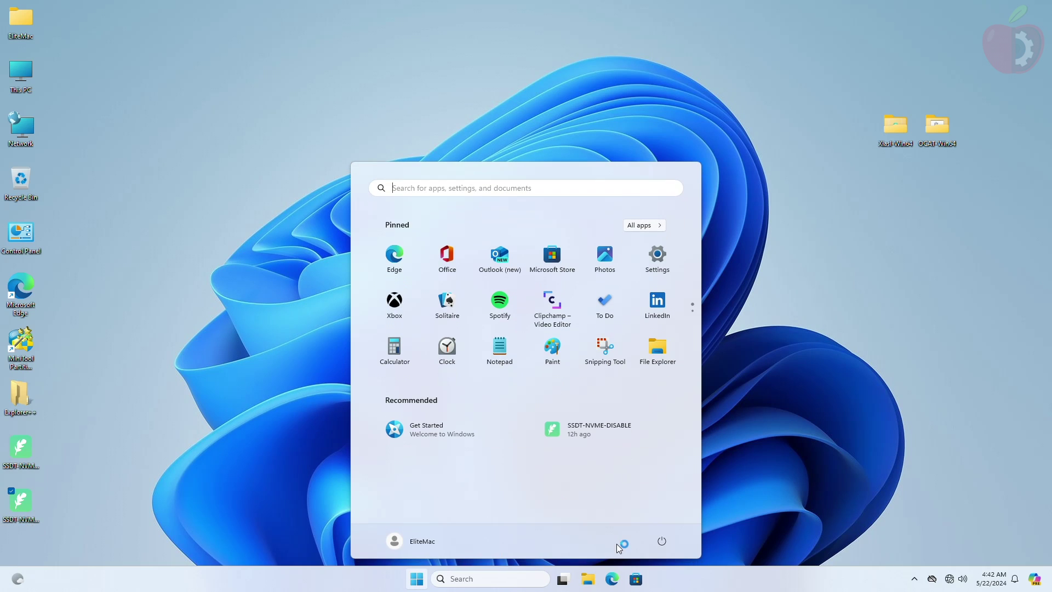
left_click(661, 542)
left_click(665, 520)
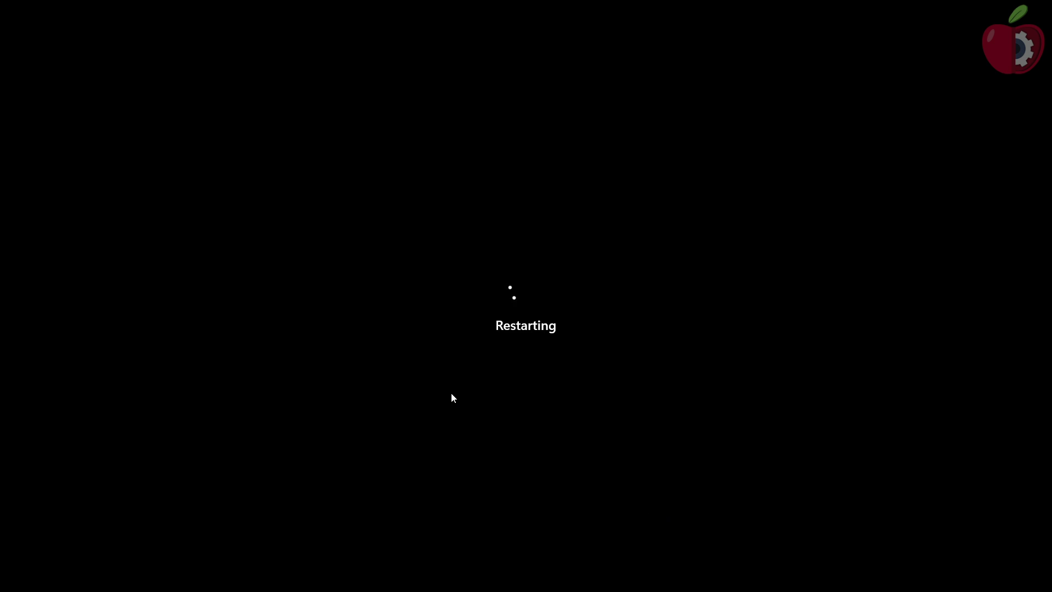